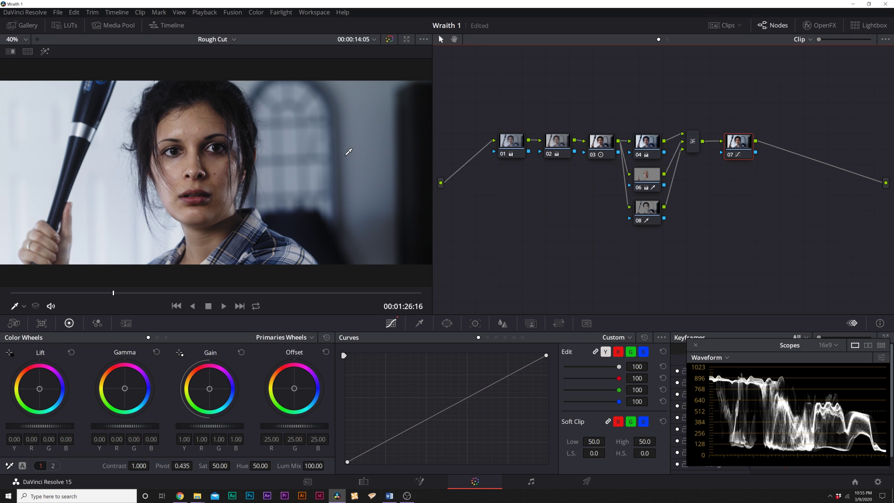
- Reset all grades and nodes, then add two serial nodes, 02 and 03, after node 01
right_click(504, 213)
click(530, 218)
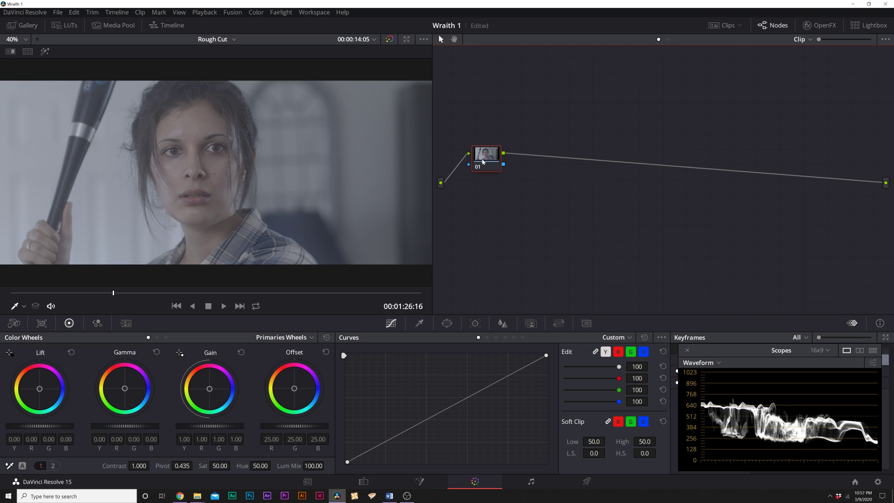
click(250, 17)
mouse_move(263, 23)
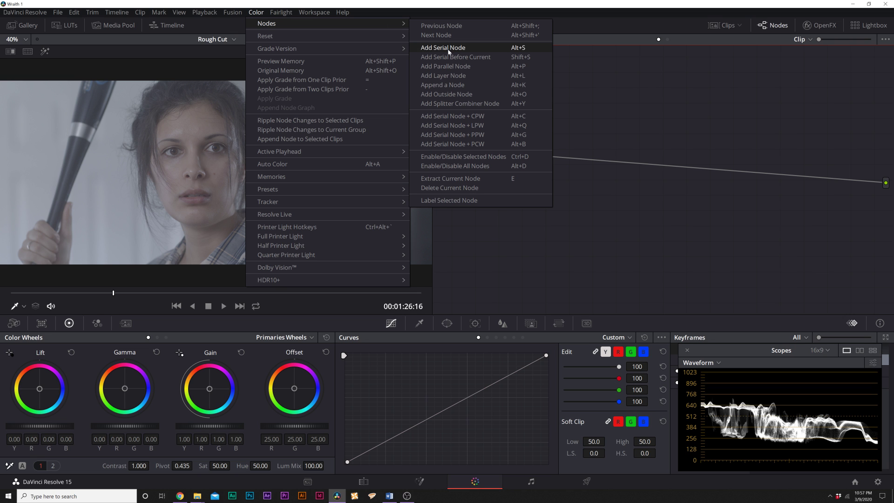
click(514, 47)
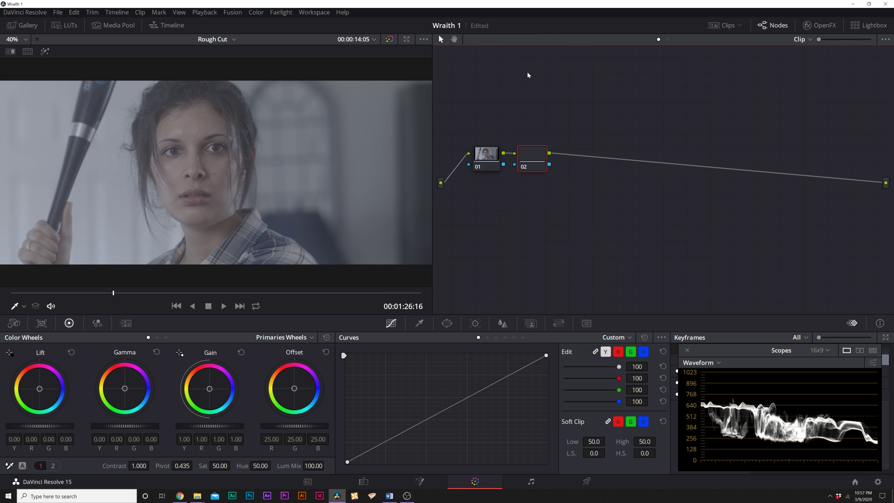
key(alt+s)
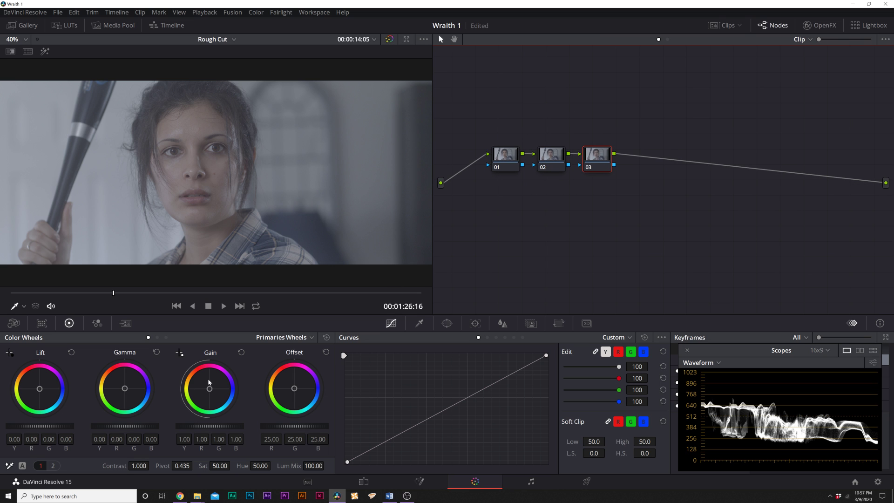
- Set node 03's contrast to 1.232, raise it to about 1.49, and float the waveform scope
double_click(142, 466)
text(1.232)
key(Return)
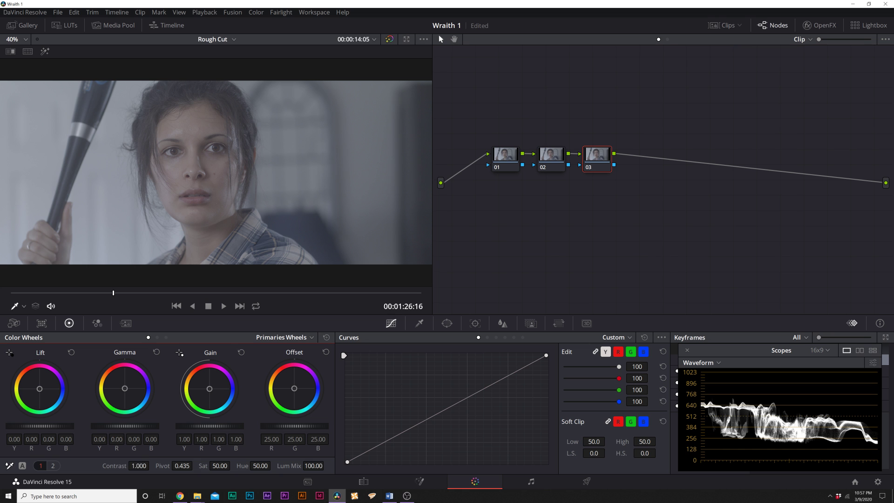
drag(152, 465, 153, 466)
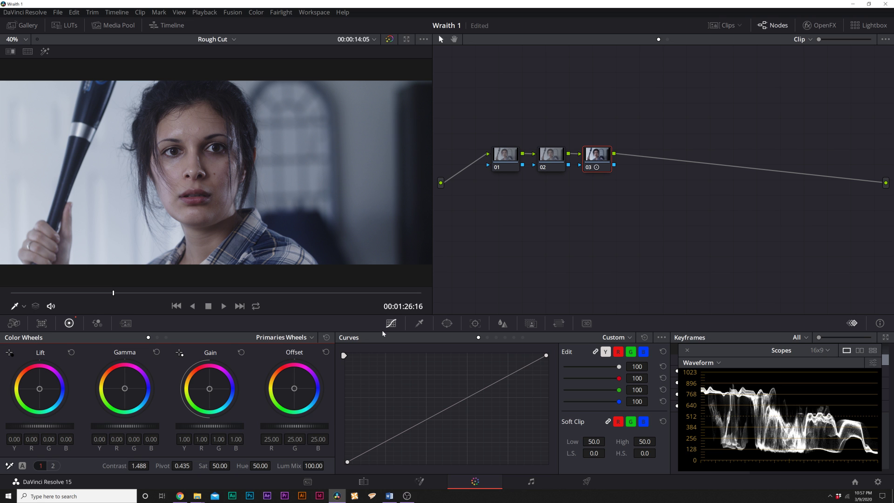
drag(723, 351, 550, 229)
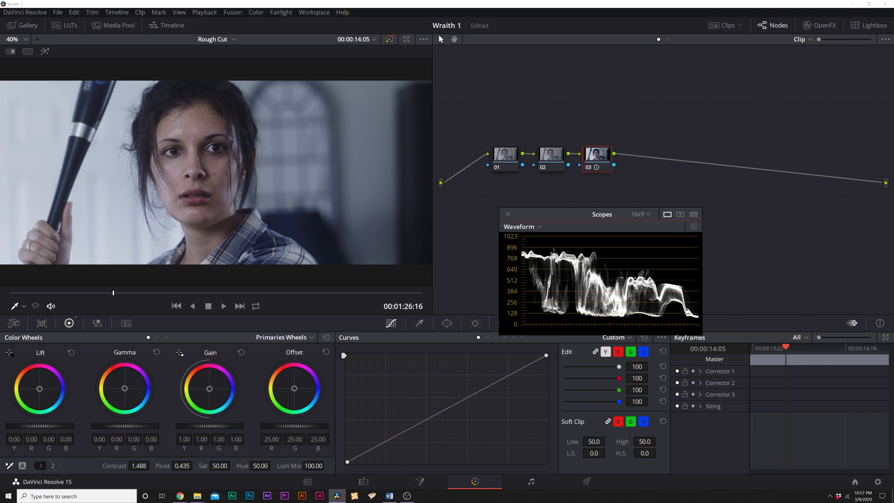
click(557, 157)
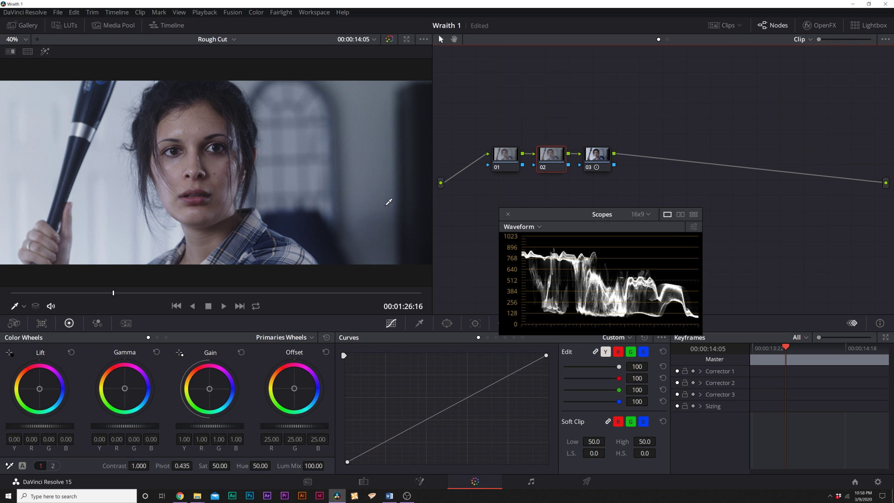
- Switch the floating waveform from luma-only to overlaid RGB traces
click(540, 227)
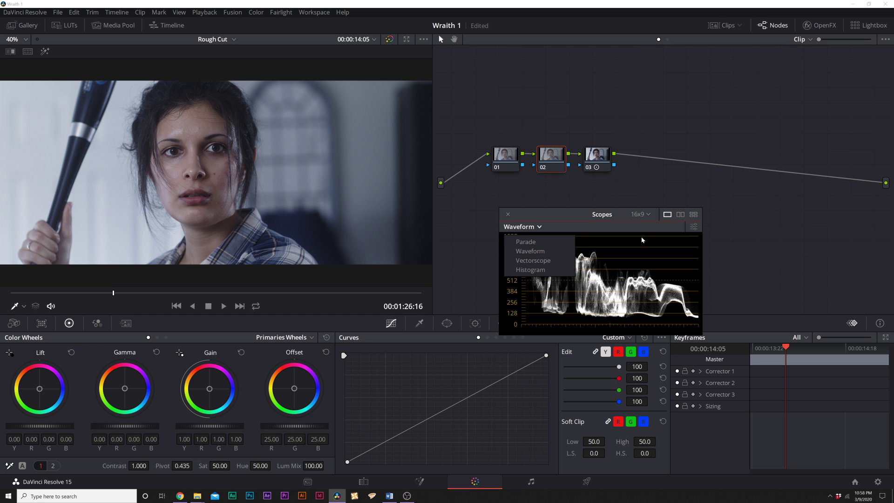
click(686, 230)
click(694, 227)
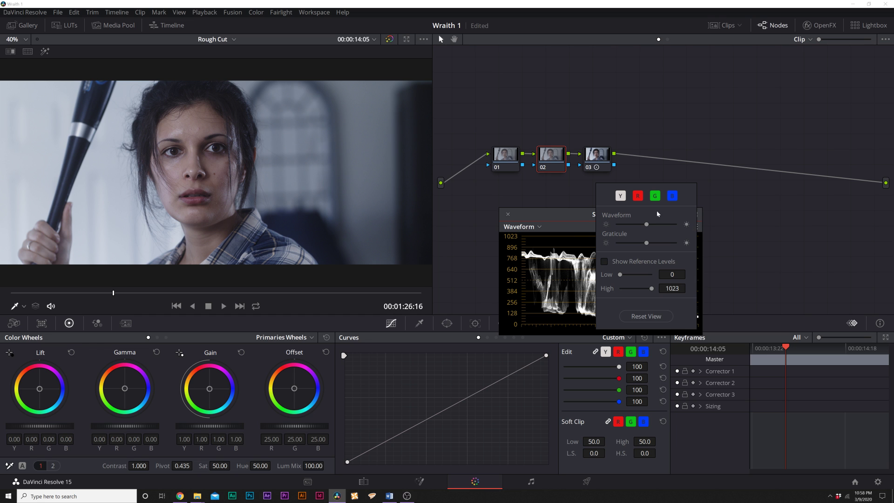
click(616, 216)
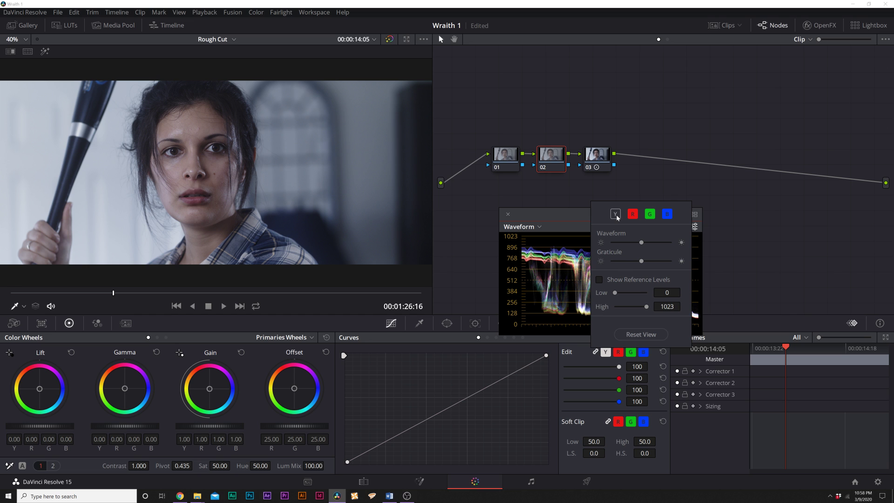
click(557, 252)
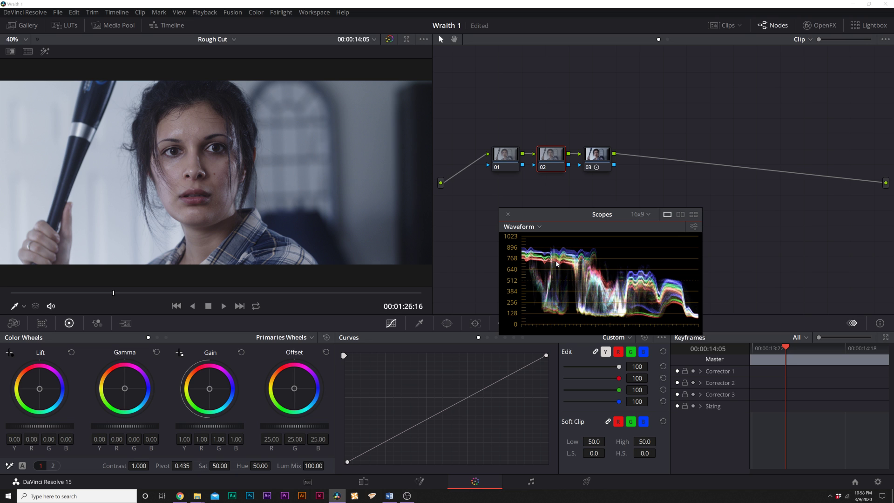
- Warm node 02 with Temp 310.0 and Tint -2.00
click(53, 467)
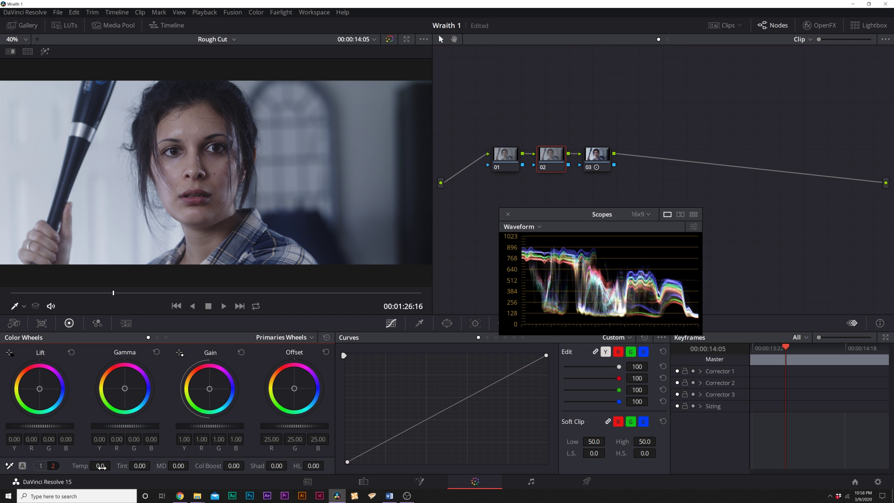
drag(102, 466, 114, 465)
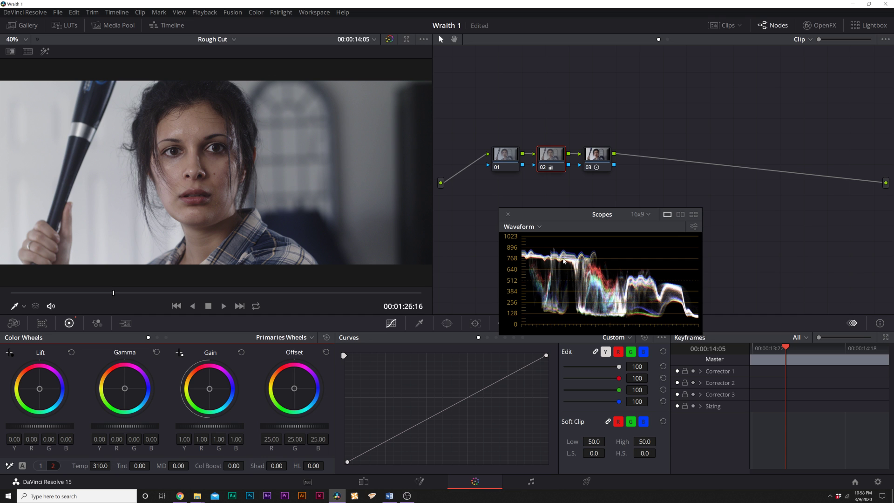
drag(137, 464, 142, 464)
- Toggle node 02 off and back on to compare before and after
click(541, 170)
key(ctrl+d)
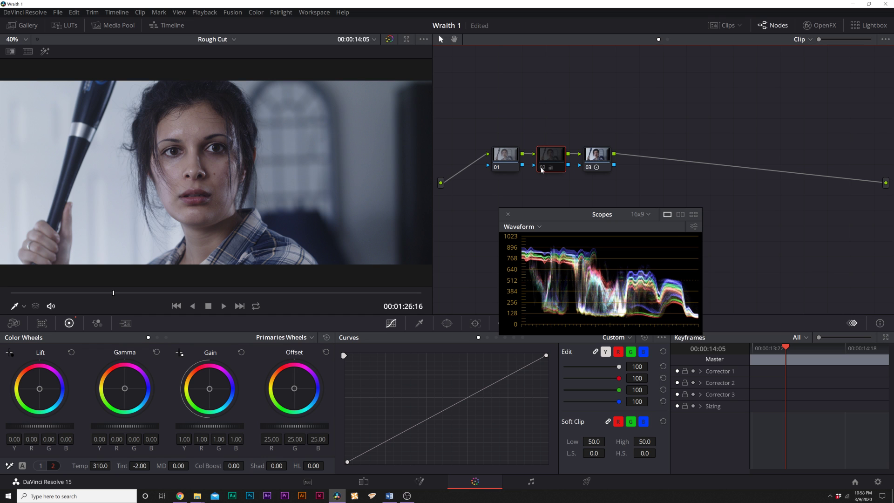
key(ctrl+d)
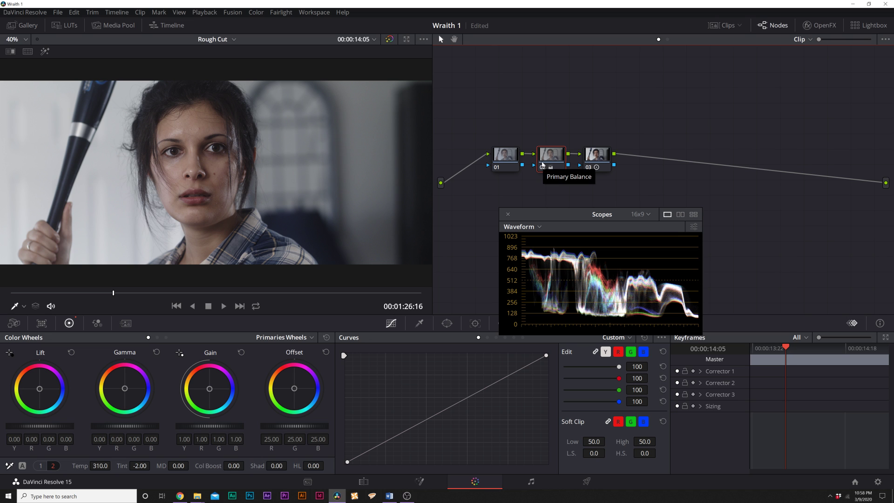
- On node 01, deepen Lift to -0.03 and raise Gain to 1.10
click(507, 162)
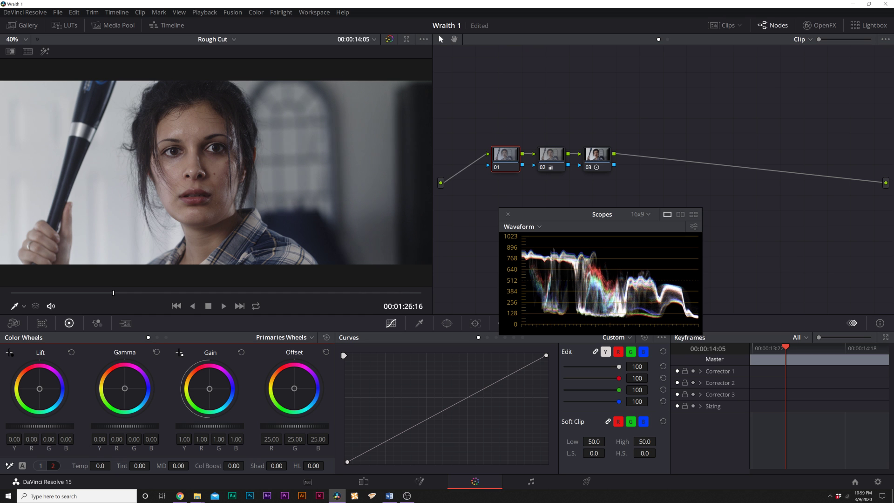
drag(62, 426, 51, 426)
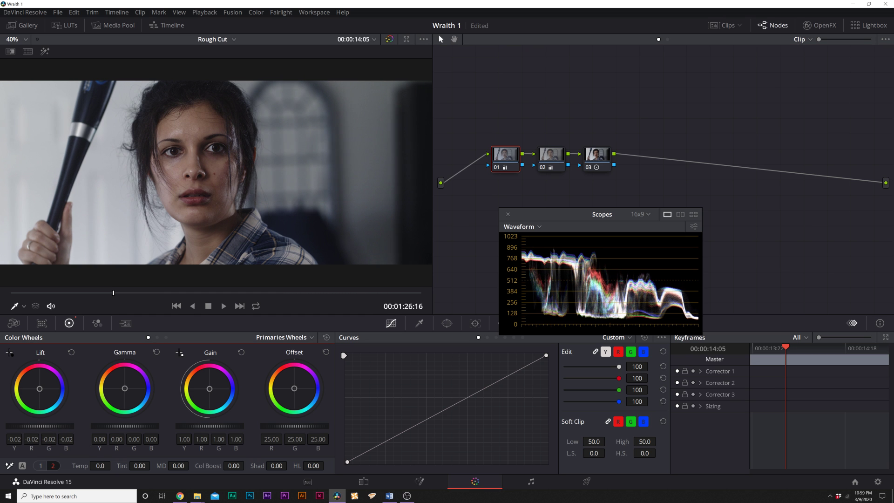
drag(209, 426, 223, 426)
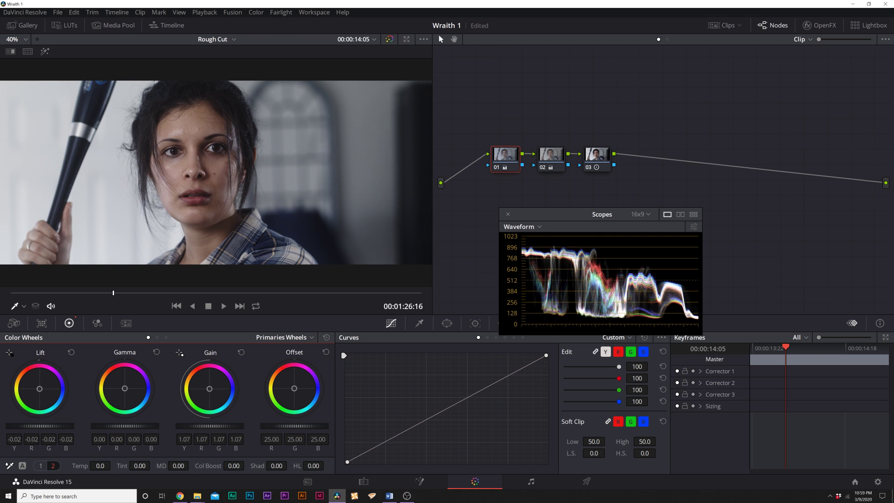
drag(118, 426, 117, 426)
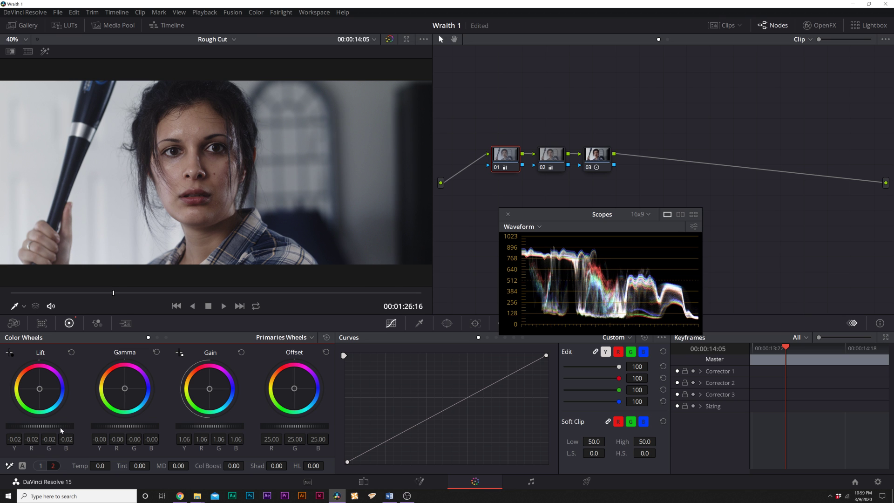
drag(54, 426, 54, 430)
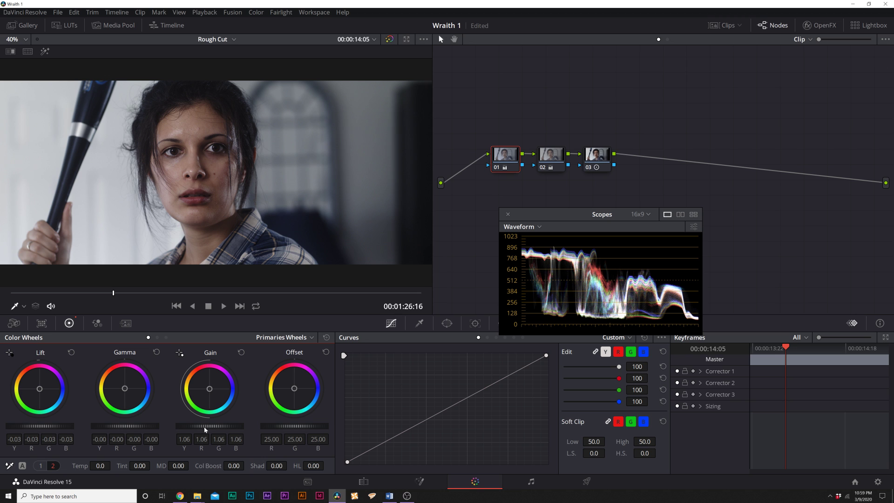
drag(205, 427, 212, 427)
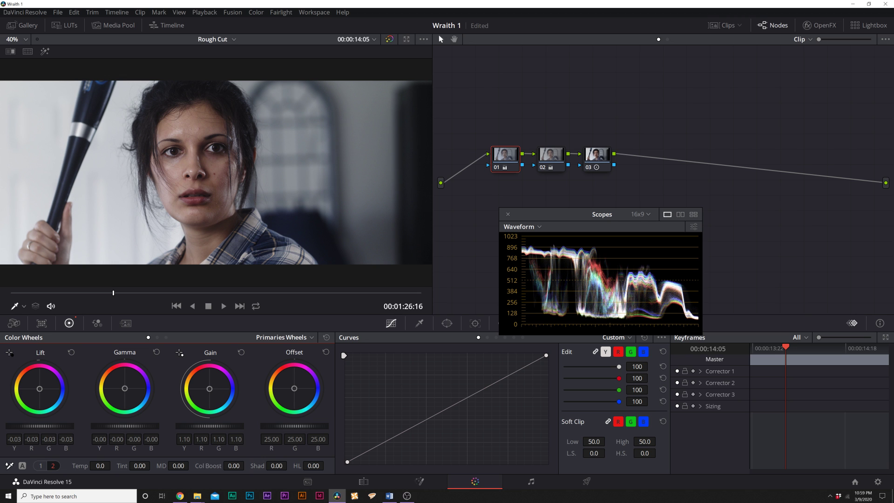
- Trim node 03's contrast to about 1.526 and review nodes 01 and 03
click(598, 159)
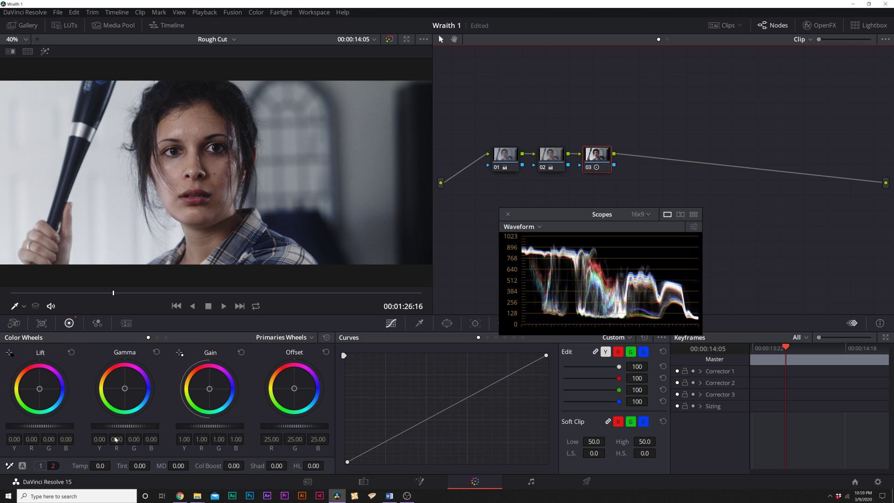
click(40, 466)
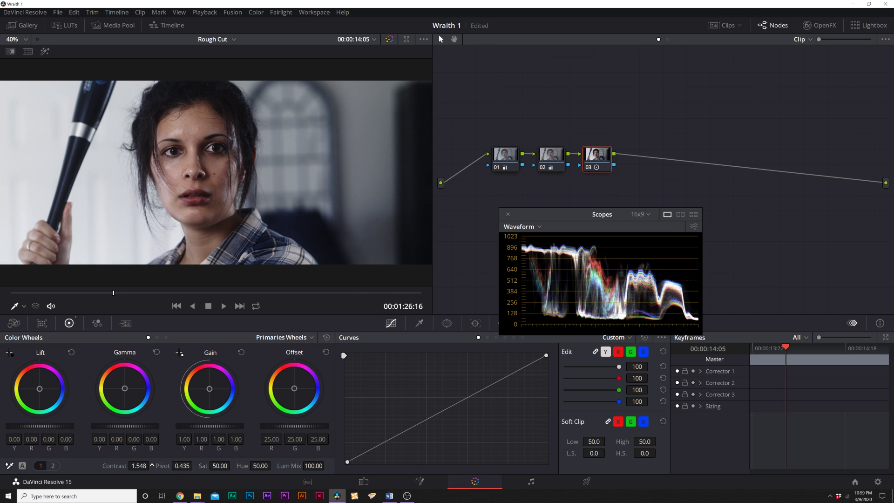
drag(139, 466, 138, 466)
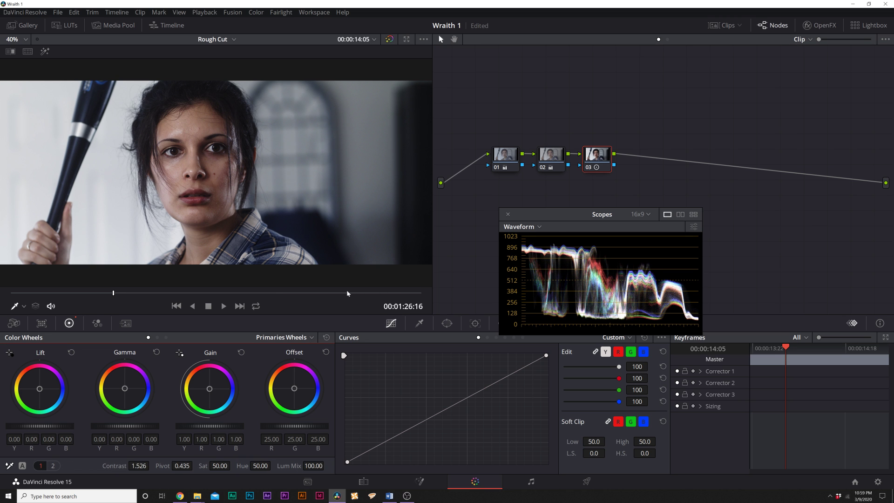
key(shift+semicolon)
key(shift+semicolon)
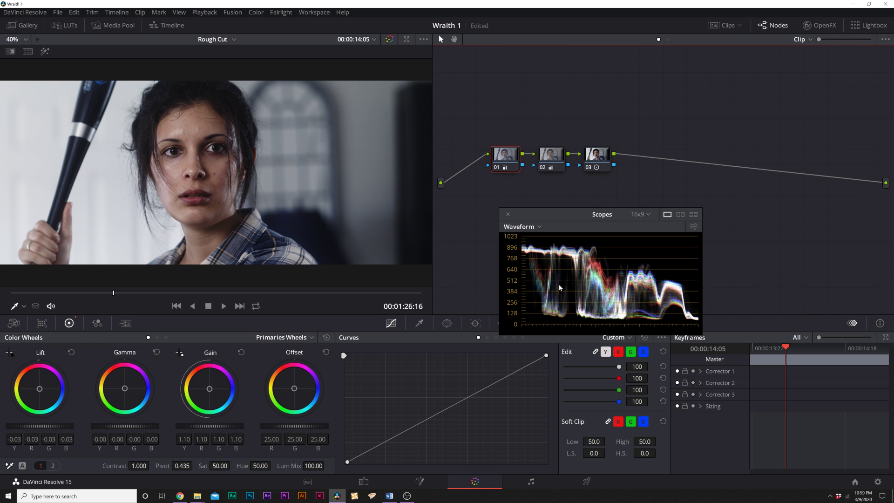
click(598, 156)
- Add serial node 04 with a log Shadow of -0.05 and toggle it to compare
key(alt+s)
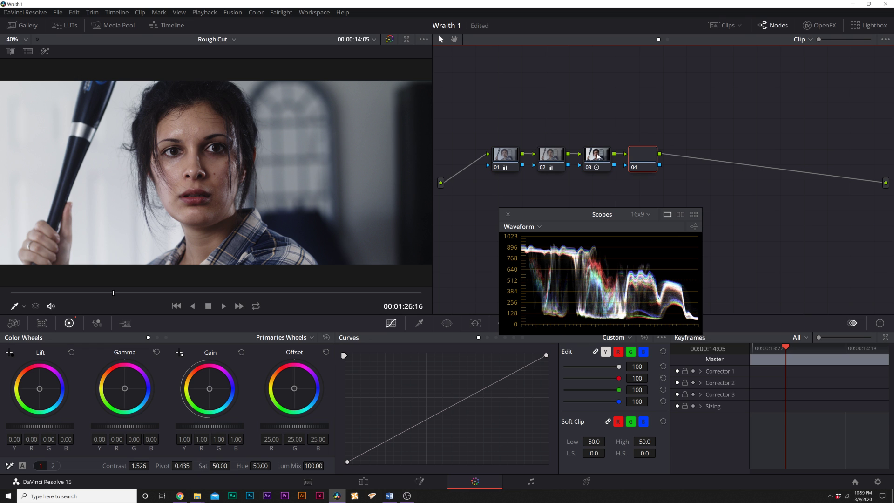
click(166, 337)
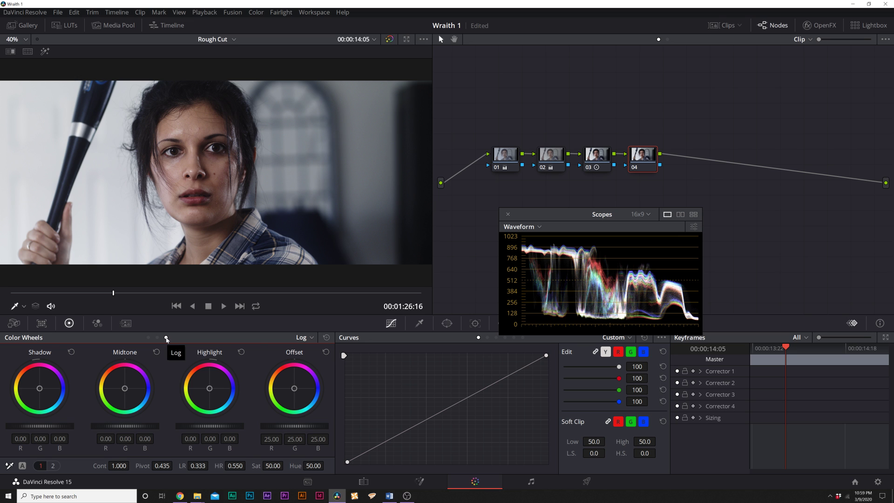
drag(47, 429, 35, 428)
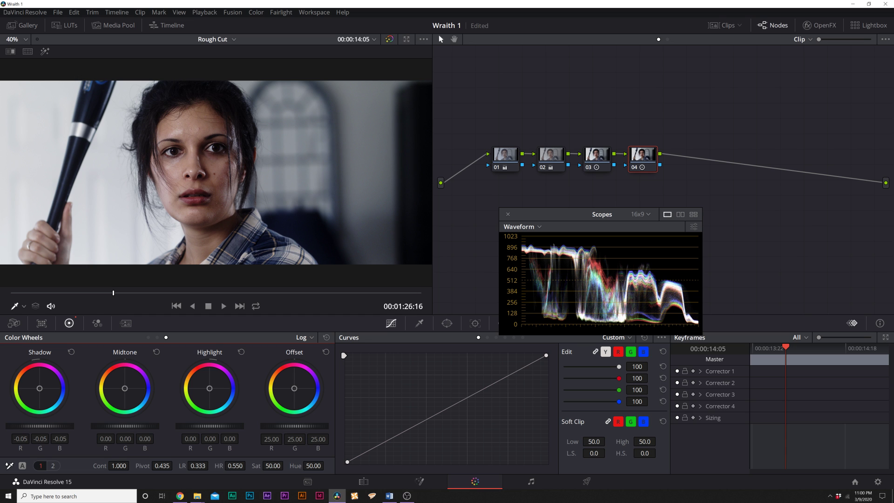
click(635, 169)
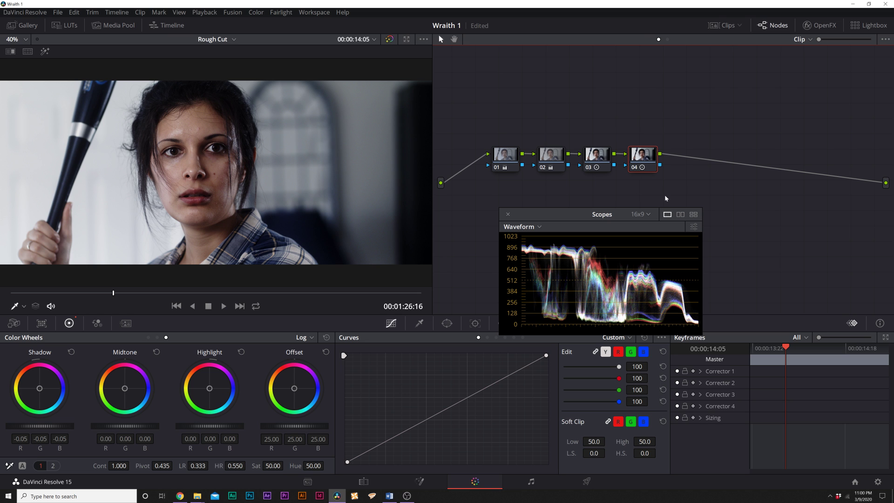
key(ctrl+d)
key(ctrl+d)
key(ctrl+d)
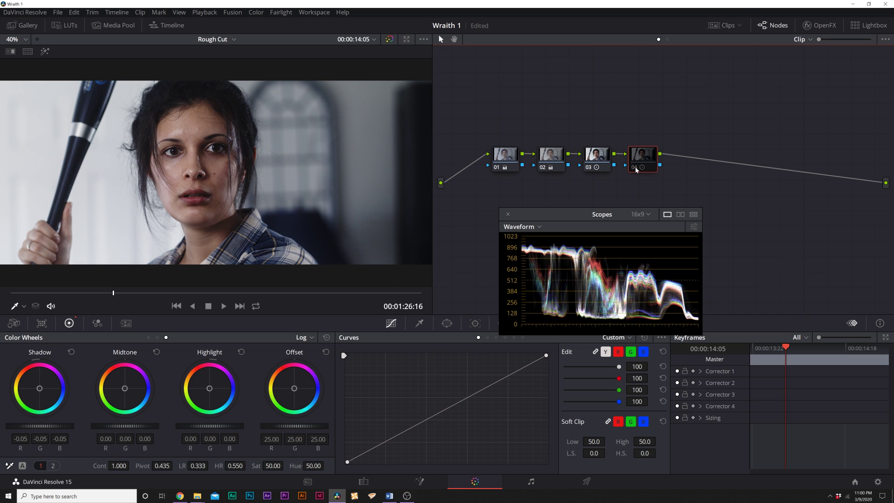
key(ctrl+d)
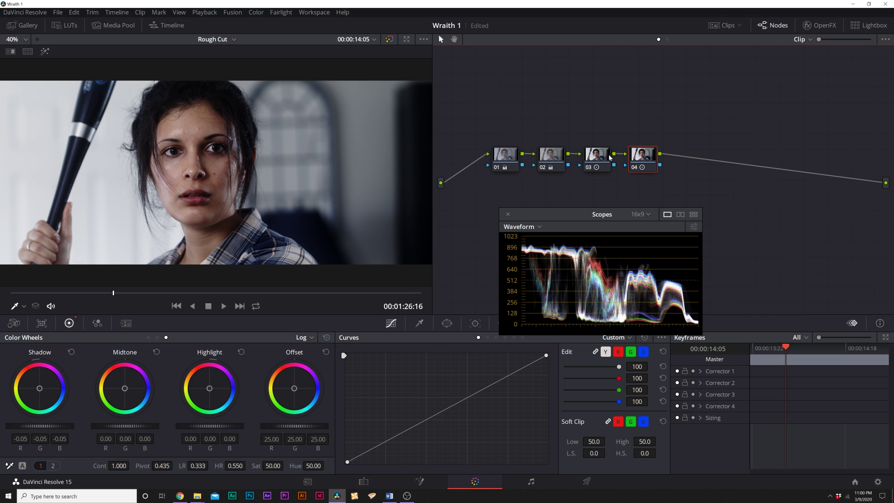
- Ease node 03's contrast to 1.446, then grab the grade as a still in the Gallery
key(shift+semicolon)
mouse_move(118, 466)
mouse_down()
mouse_move(99, 467)
mouse_move(114, 466)
mouse_up()
click(640, 159)
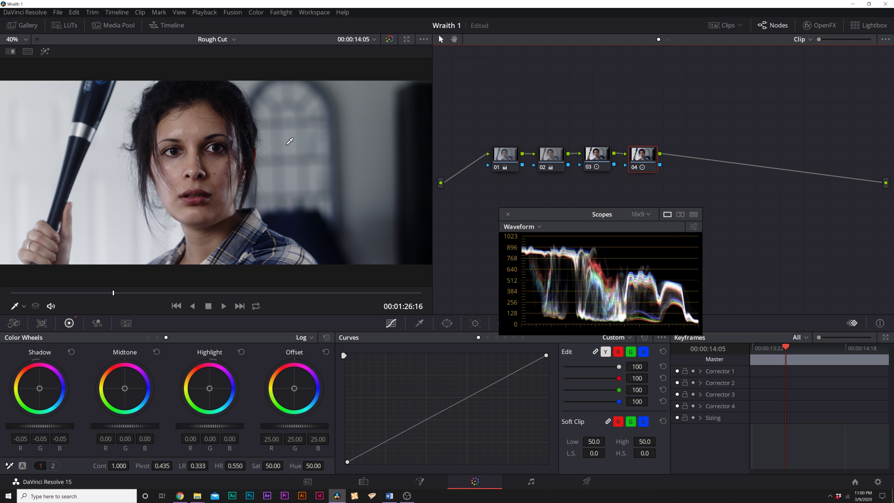
click(22, 25)
right_click(309, 159)
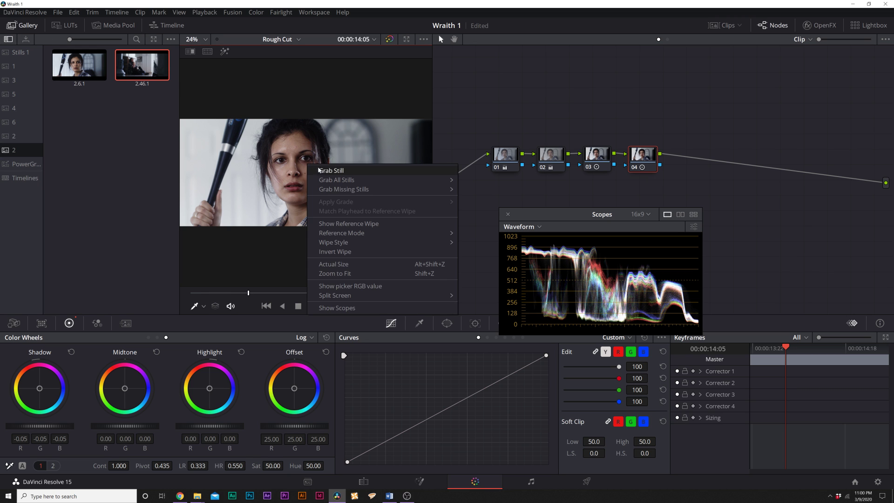
click(565, 99)
- Bypass and restore the whole grade, then move the Scopes window down and right
key(shift+d)
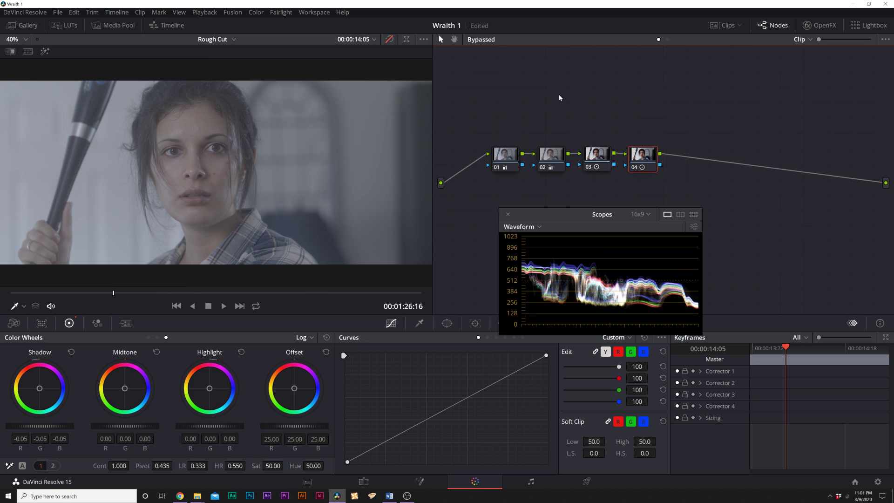
key(shift+d)
key(shift+d)
key(shift+d)
key(shift+d)
key(shift+d)
drag(567, 215, 610, 243)
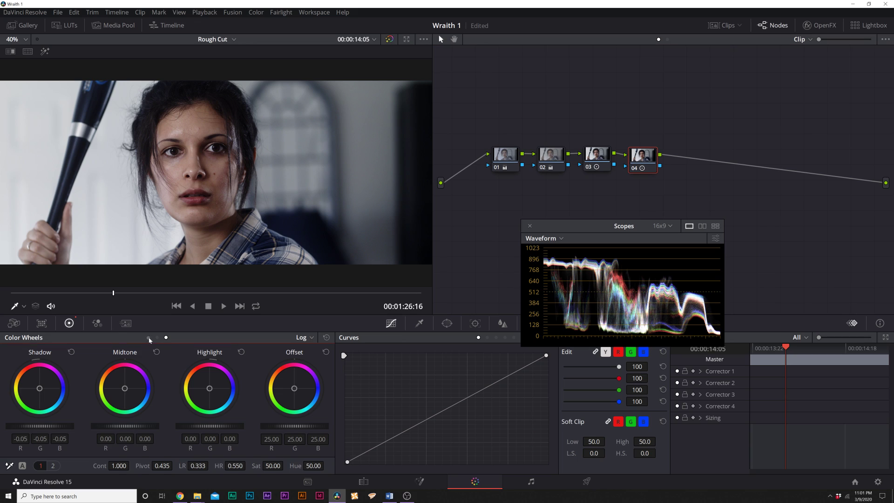
- Reset the Lift and Gamma wheels to neutral
drag(40, 390, 39, 391)
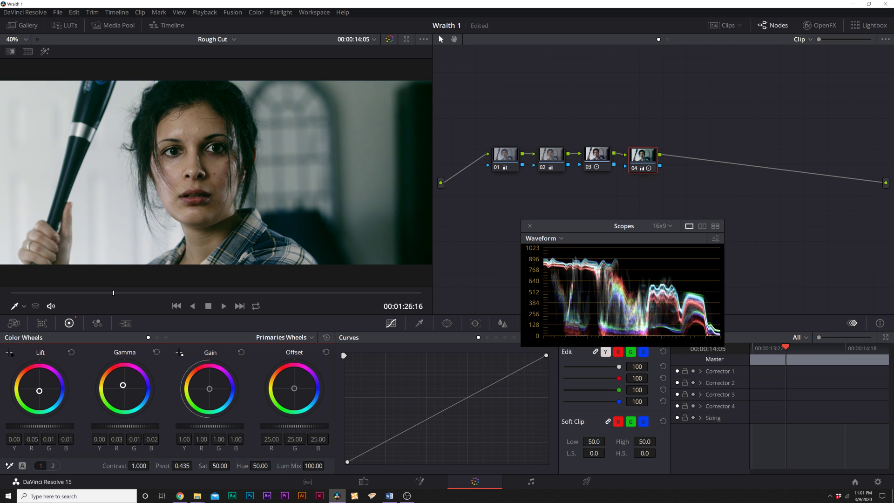
drag(125, 388, 123, 384)
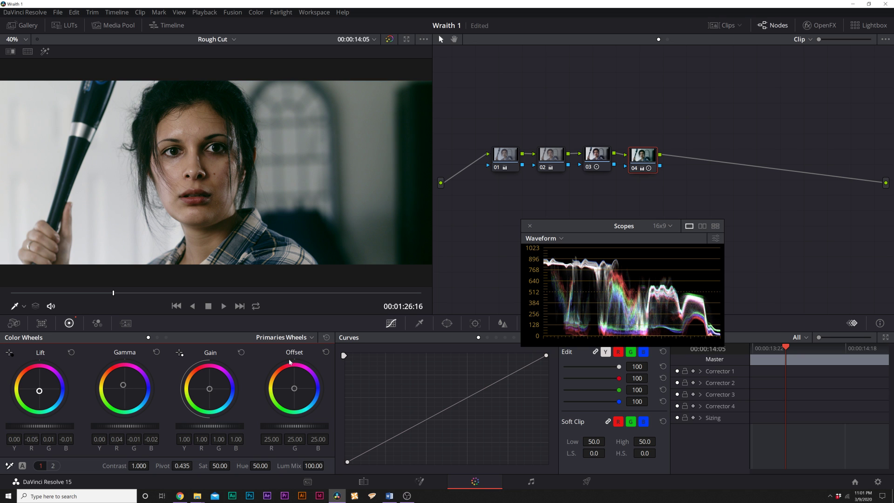
click(157, 353)
click(72, 353)
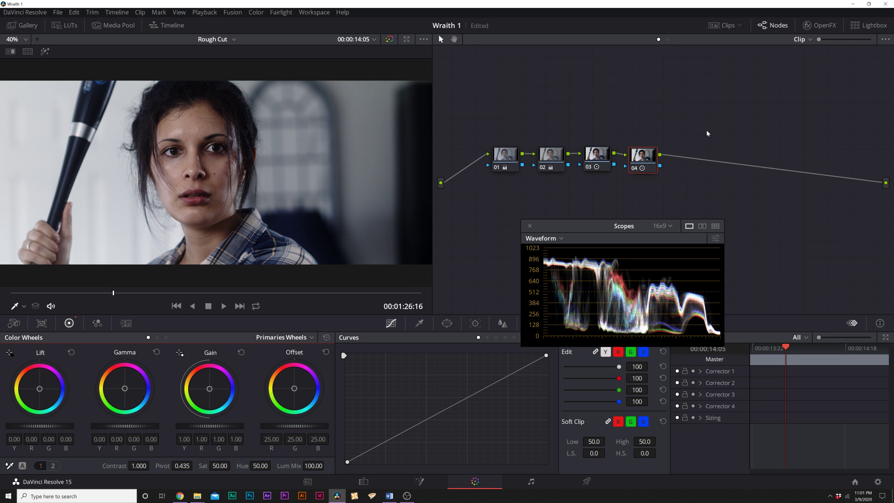
- Add serial node 05 and a layer node 07 joined through a Layer Mixer
click(643, 162)
key(alt+s)
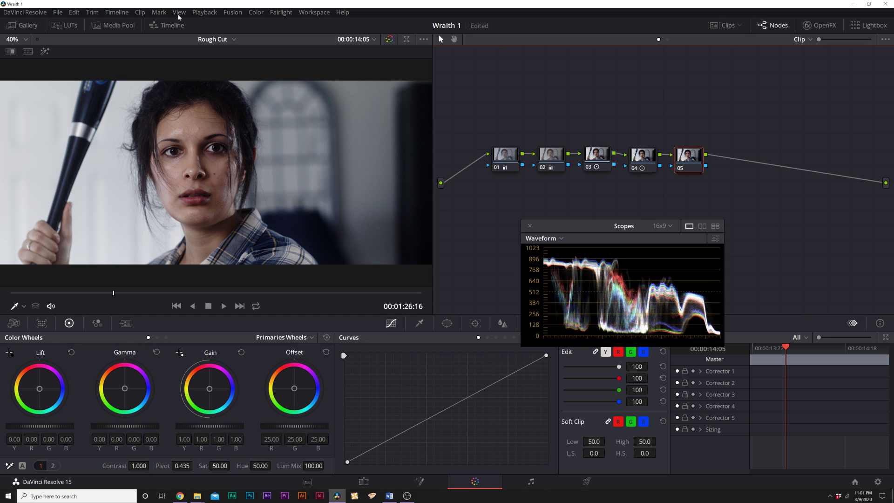
click(256, 12)
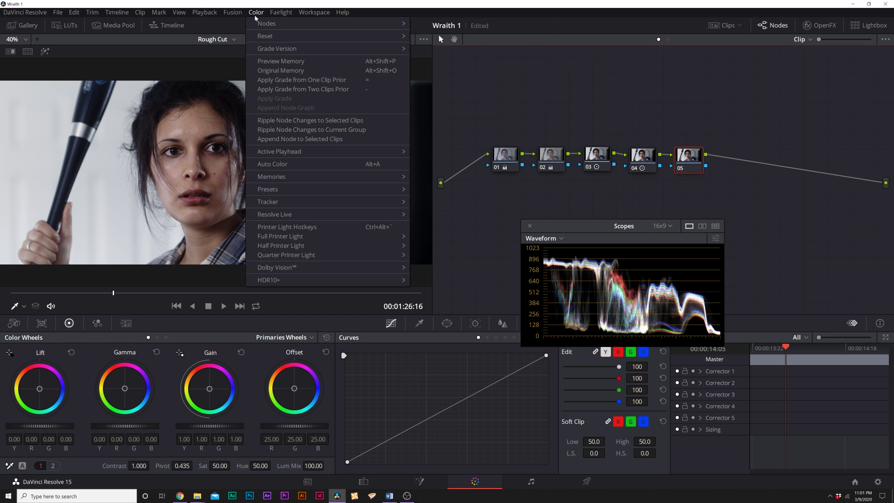
mouse_move(284, 23)
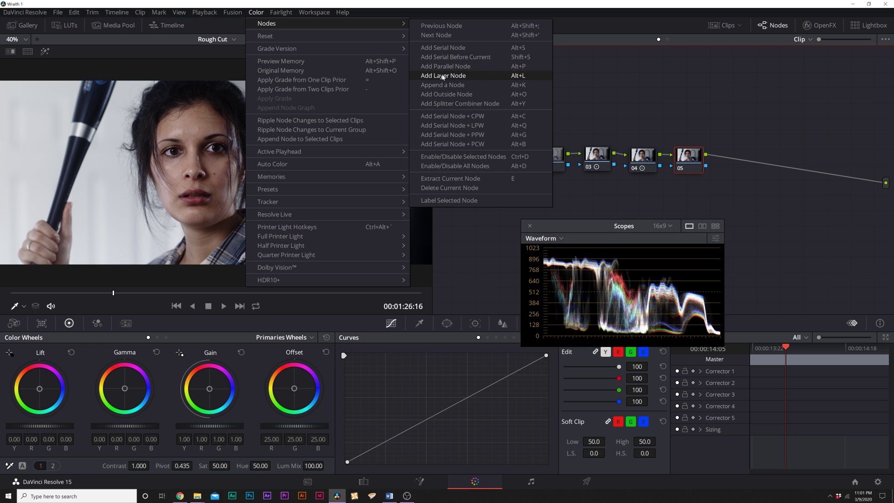
click(512, 76)
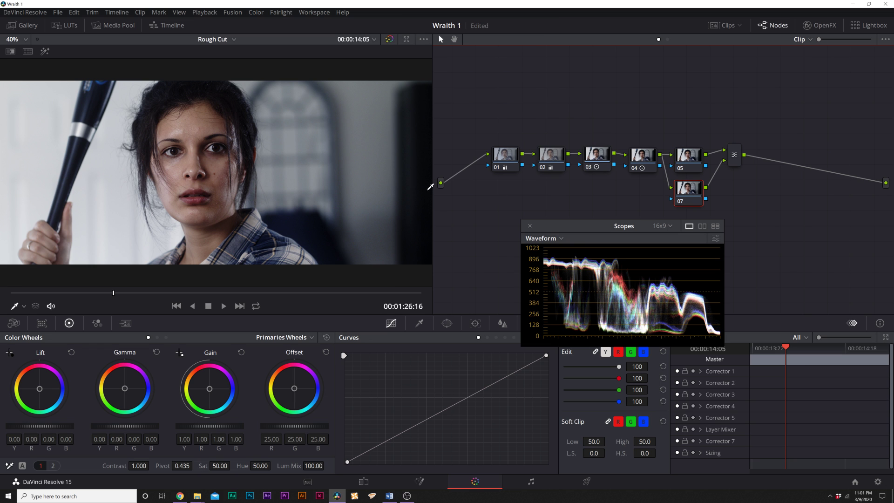
click(419, 323)
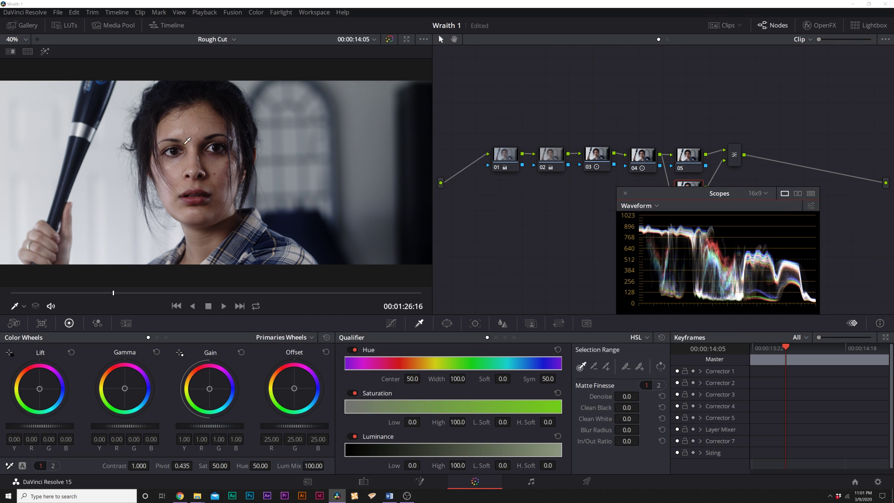
- Key the face's skin tones on node 07 with Clean Black 20.1, Clean White 18.1, Blur 100.4
click(188, 126)
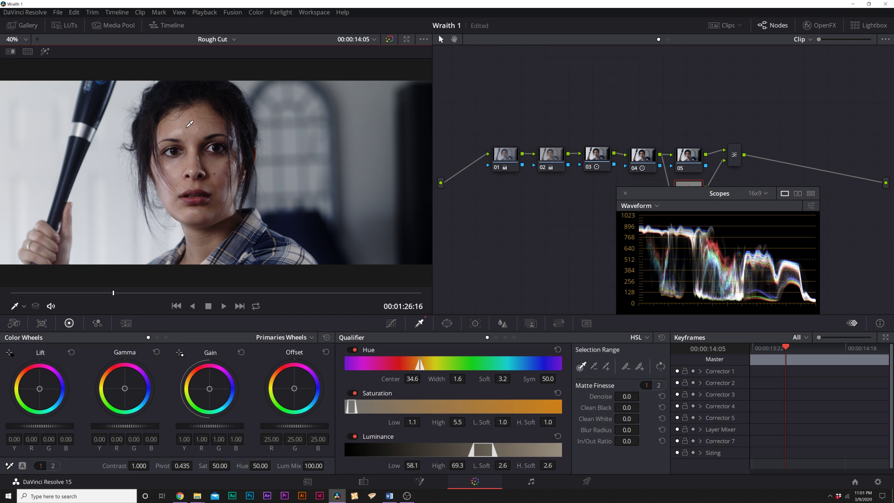
click(45, 52)
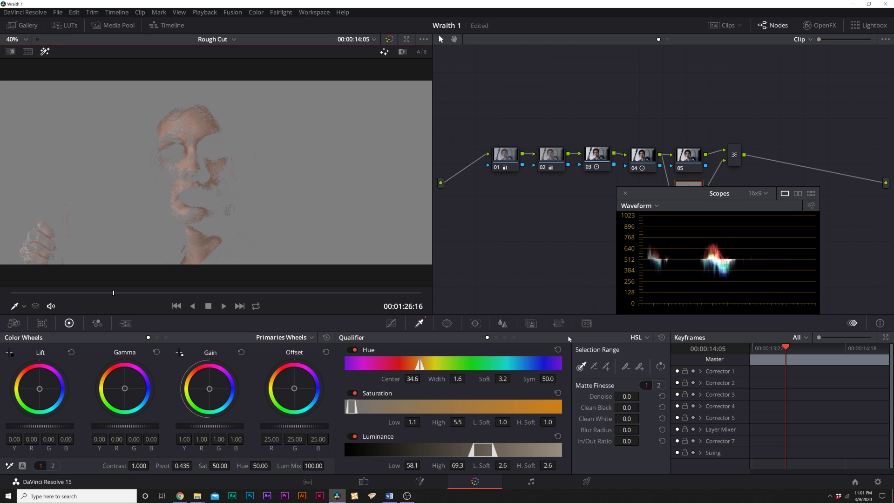
click(607, 367)
drag(179, 129, 175, 170)
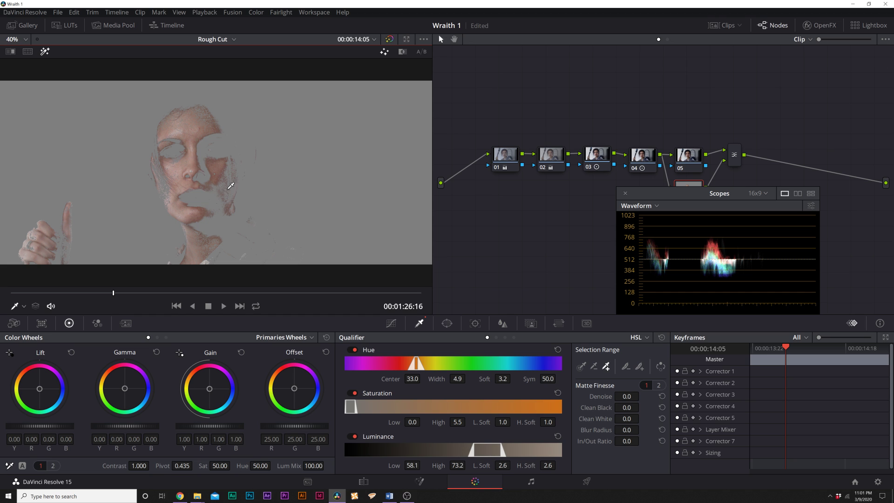
mouse_move(230, 186)
mouse_down()
mouse_move(214, 232)
mouse_move(202, 230)
mouse_up()
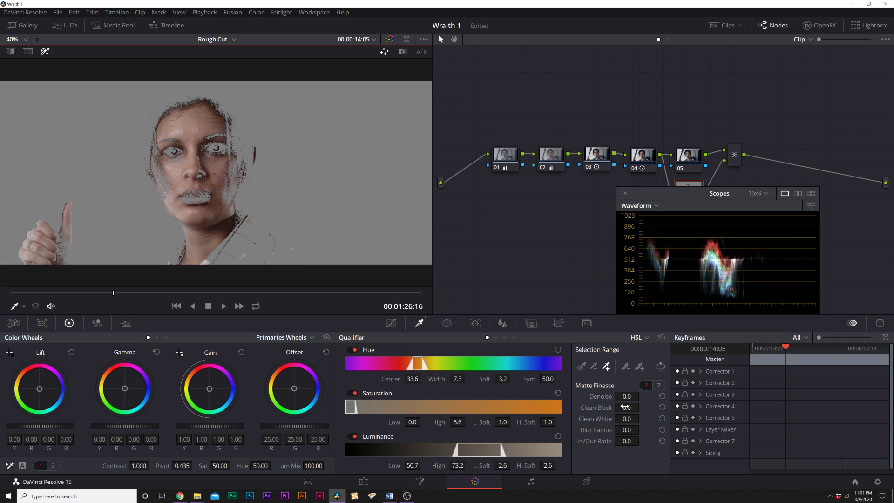
drag(625, 429, 646, 407)
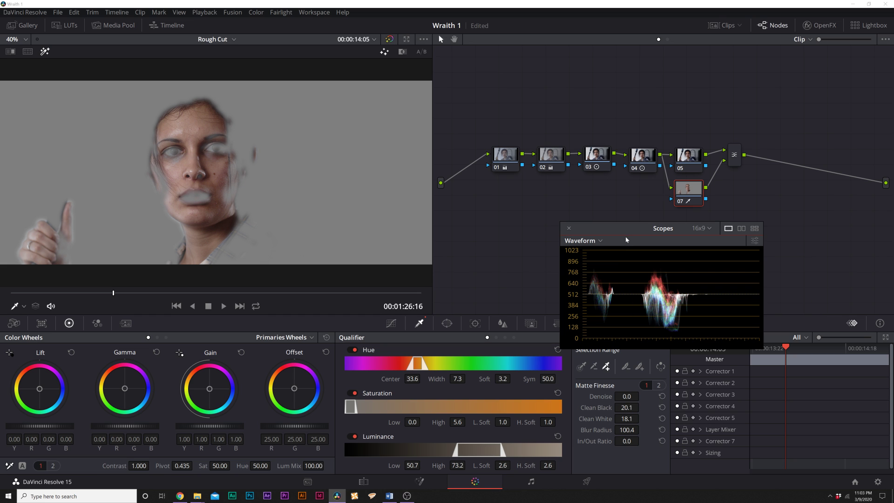
- Switch to the Vectorscope, shift node 07's gamma B to -0.02, and exit highlight view
click(594, 240)
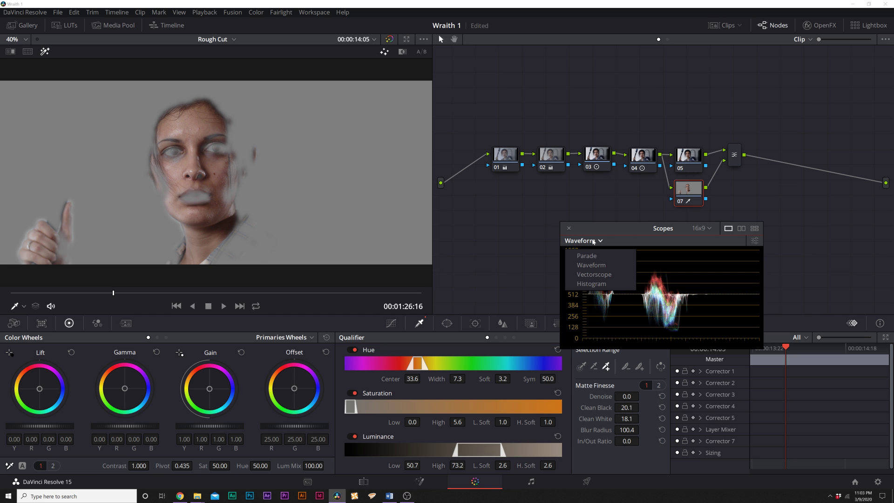
click(587, 274)
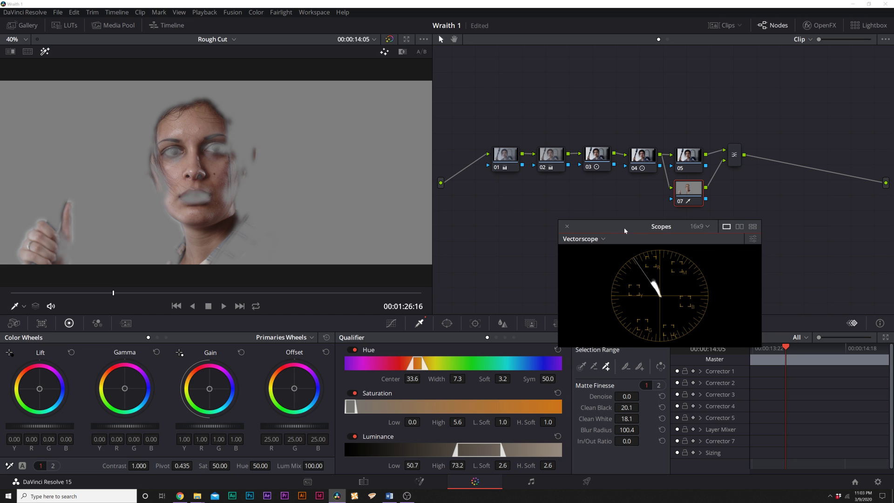
drag(624, 228, 534, 213)
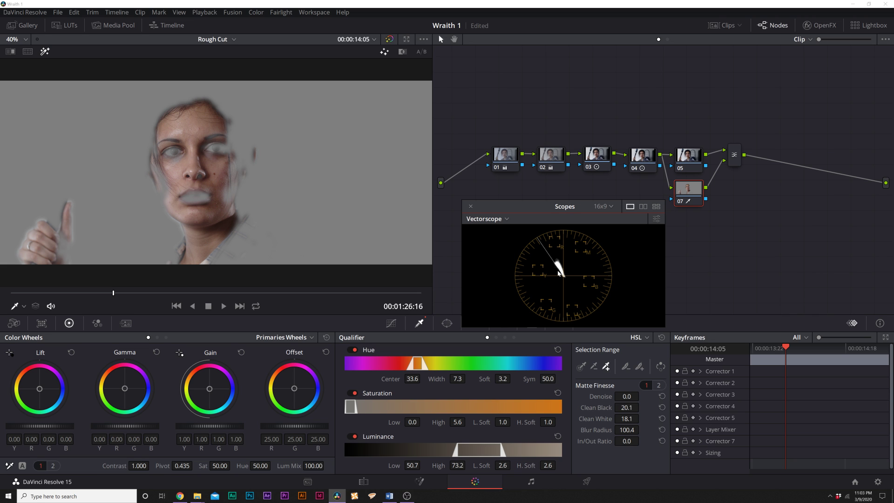
drag(511, 214, 643, 262)
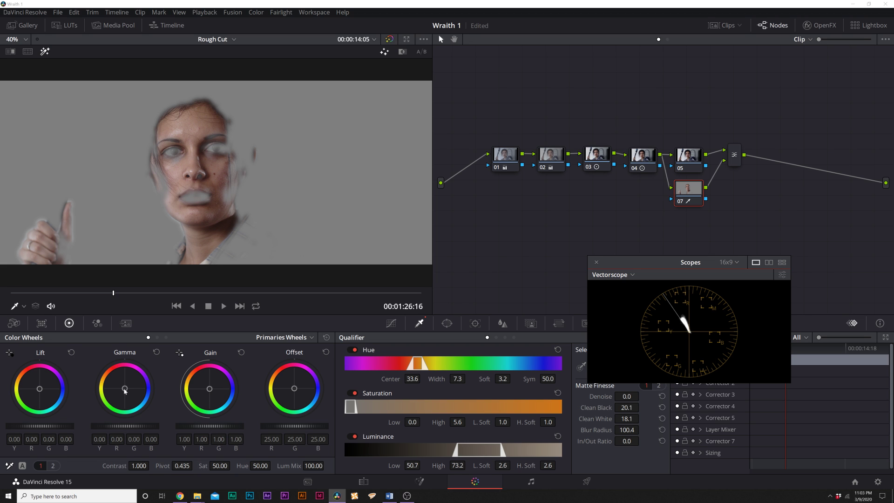
drag(126, 390, 123, 388)
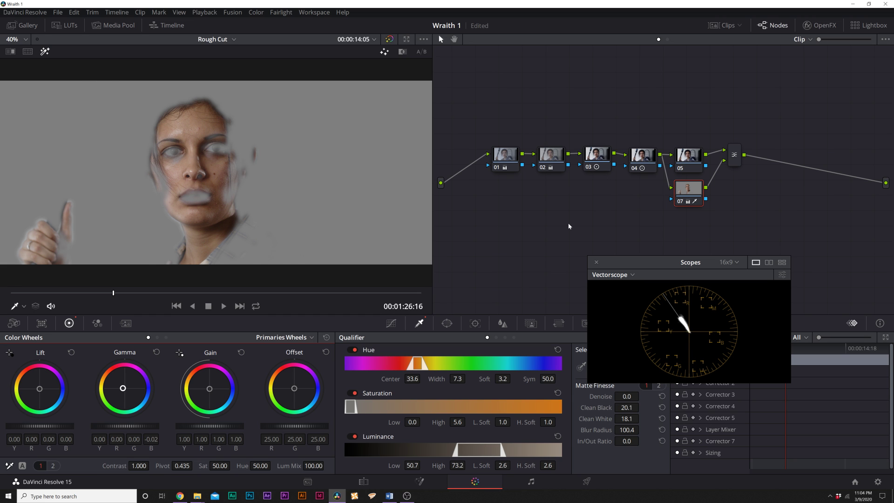
key(shift+h)
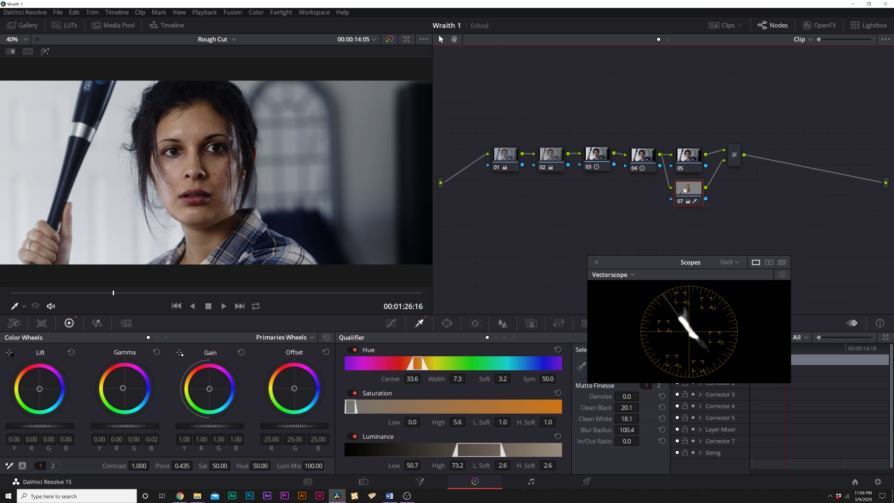
- Nudge node 05's Offset toward blue to about R 21.58, G 25.19, B 28.47
click(688, 160)
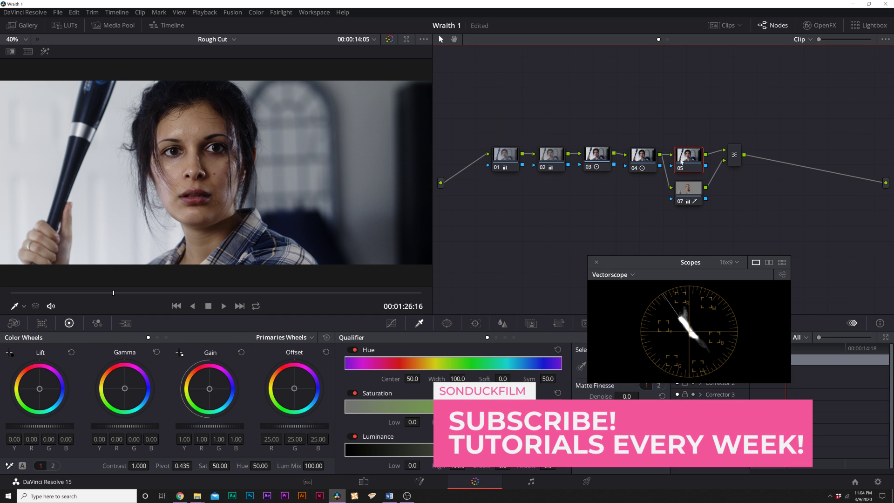
drag(295, 387, 295, 390)
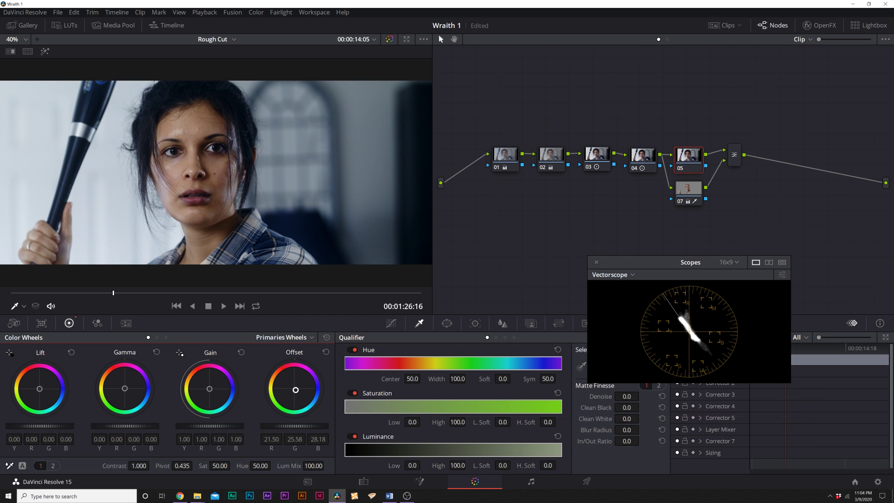
drag(295, 390, 296, 389)
click(682, 168)
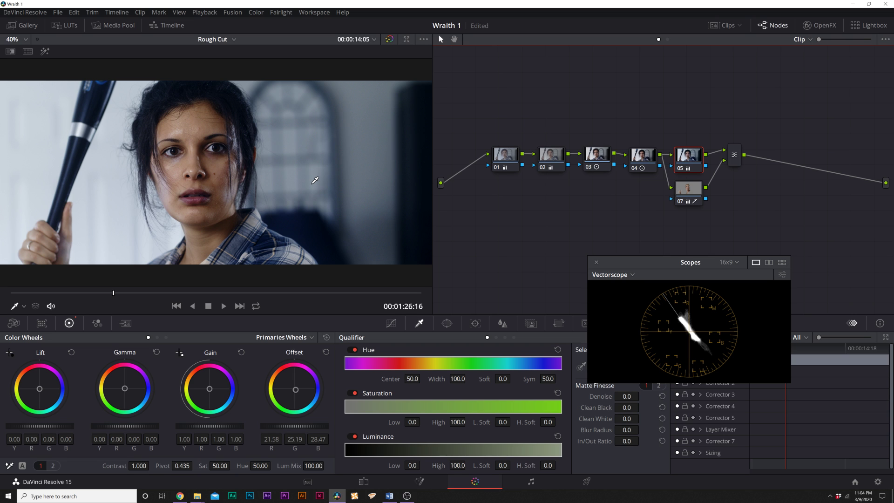
- Add layer node 08 below node 07 and key the lips with Blur Radius 27.1
click(688, 191)
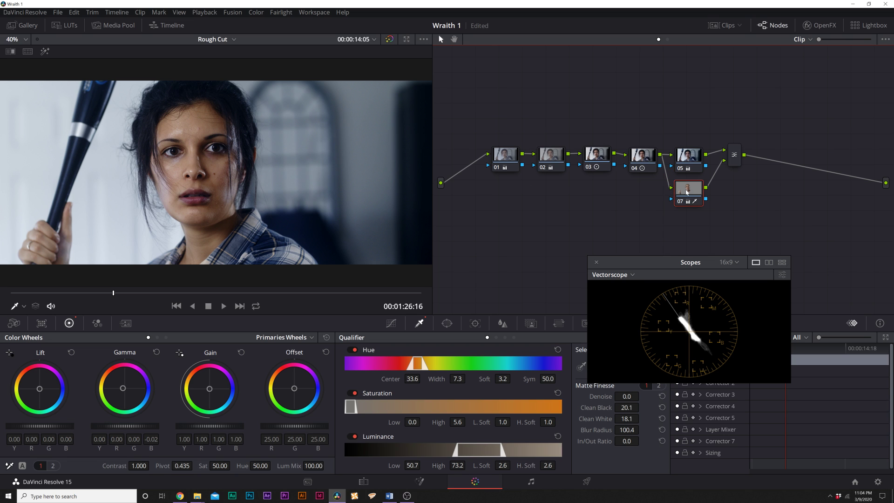
key(alt+l)
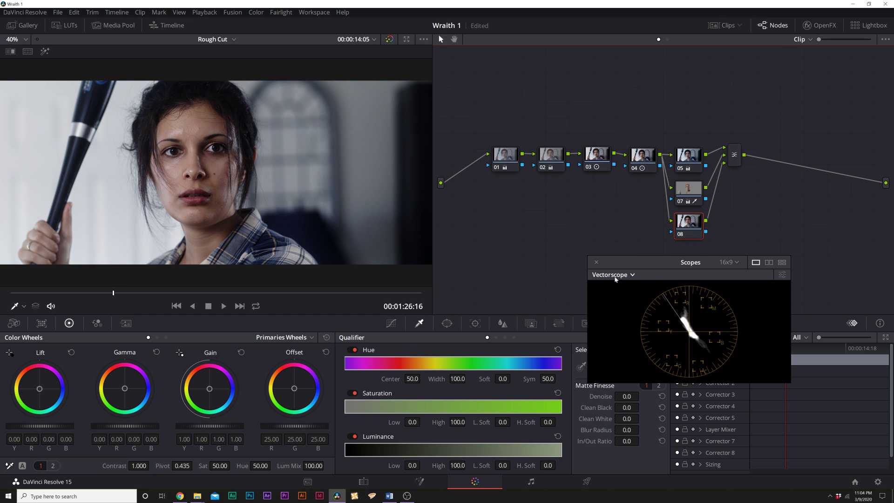
drag(615, 278, 683, 278)
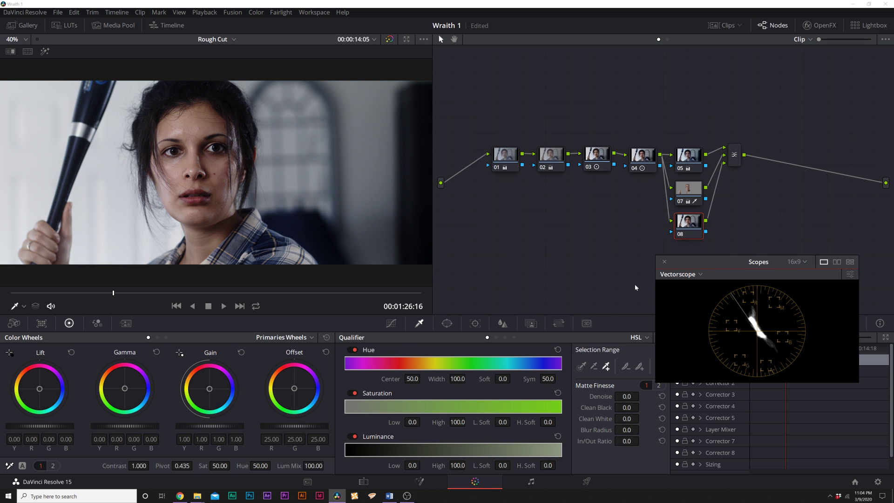
click(192, 195)
key(shift+h)
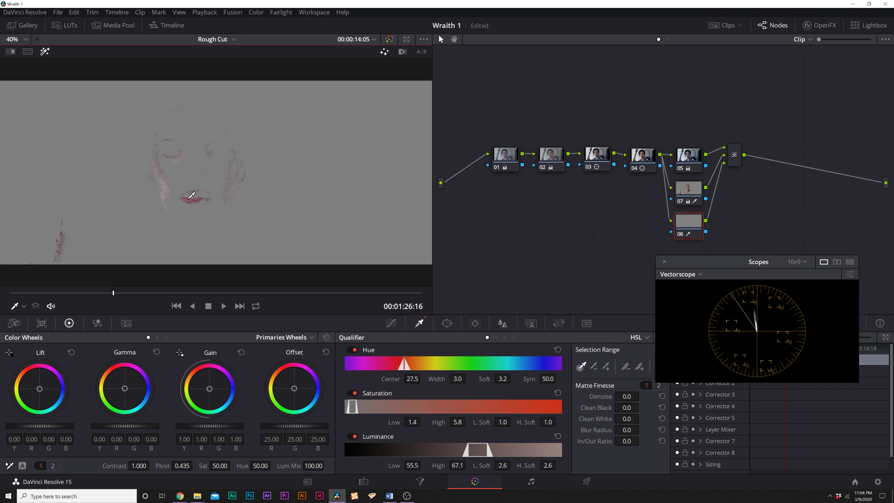
mouse_move(619, 429)
mouse_down()
mouse_move(630, 408)
mouse_move(630, 418)
mouse_up()
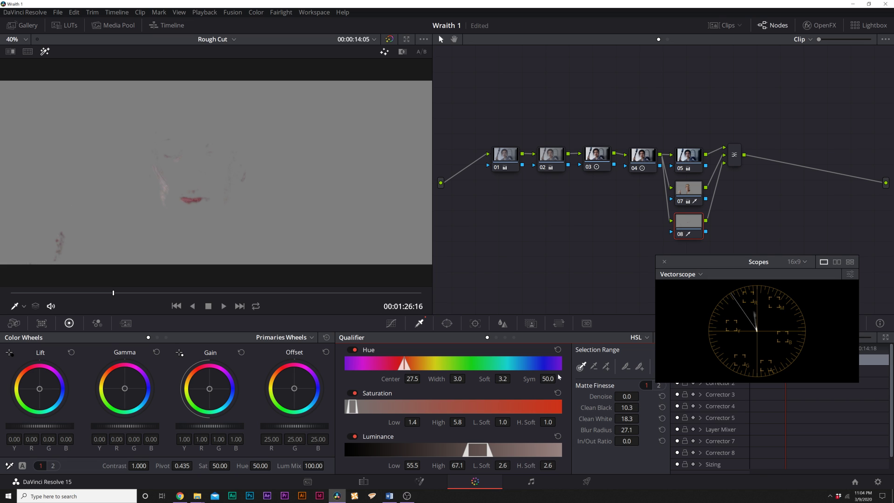
- Extend the lip selection, return to the normal image and add layer node 09
click(606, 367)
click(195, 188)
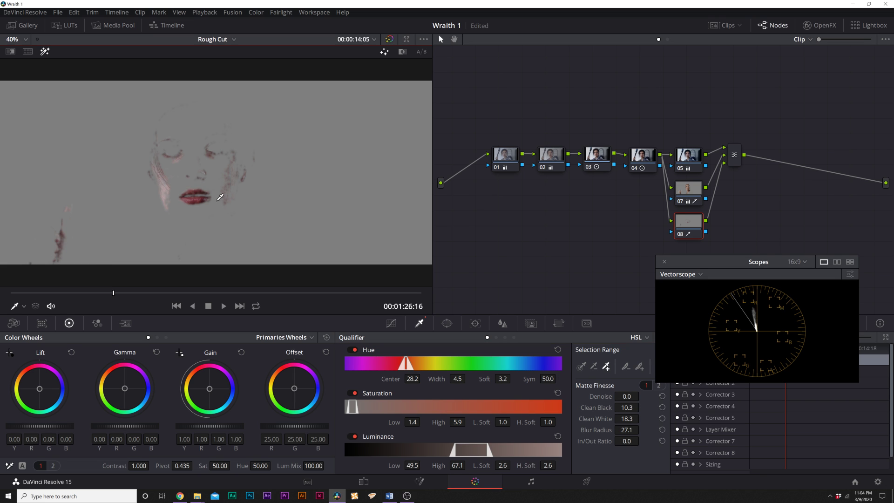
key(shift+h)
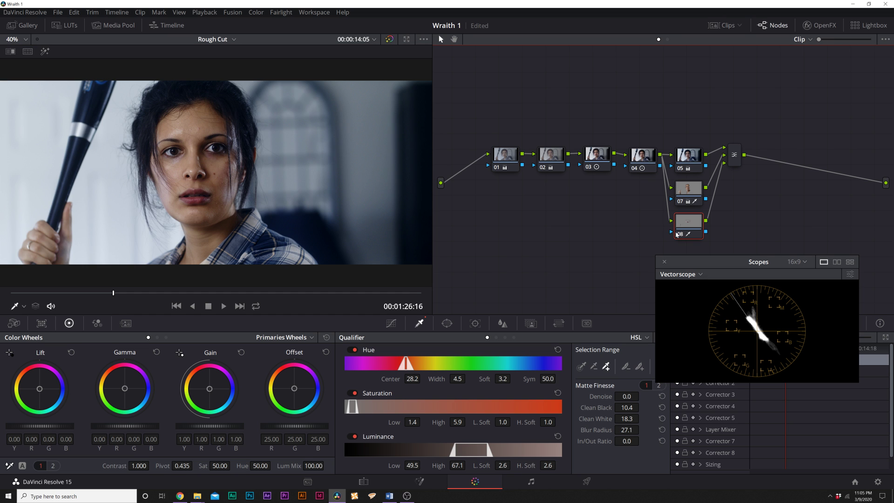
key(alt+l)
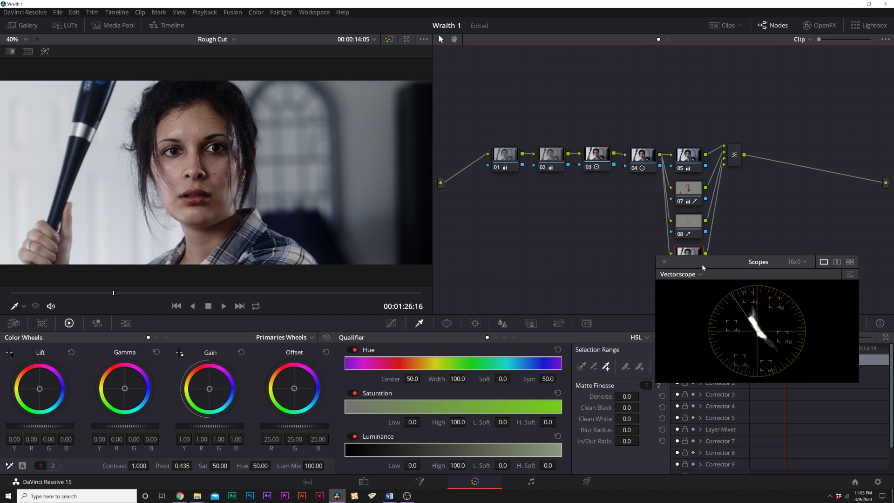
- Qualify a wide hue range on node 09 (Center 98.2, Width 62.8, Blur Radius 32.0)
drag(702, 264, 731, 314)
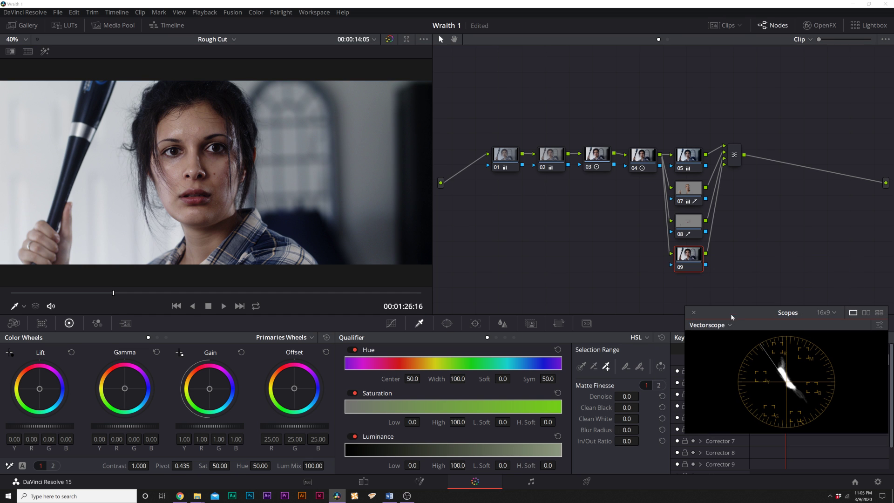
click(176, 88)
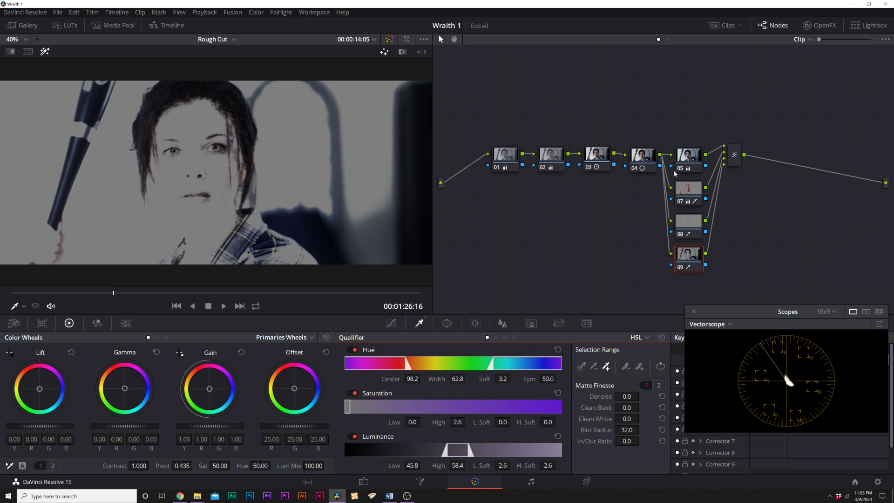
key(shift+h)
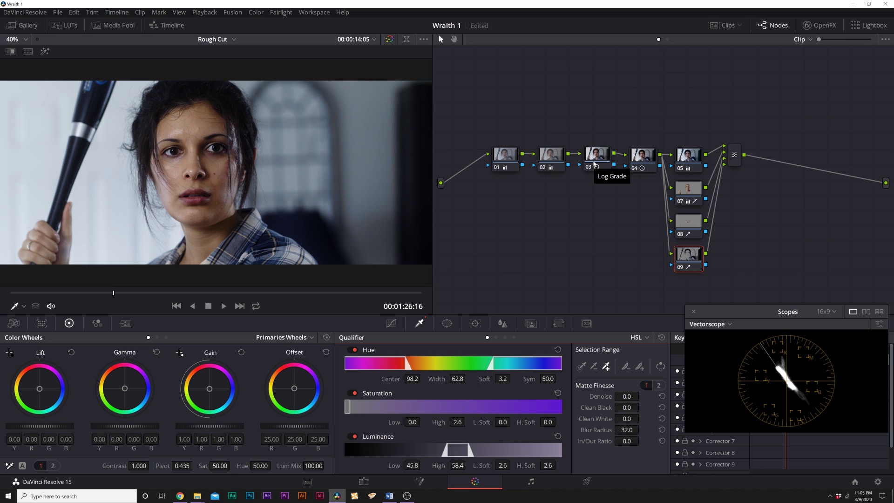
click(688, 156)
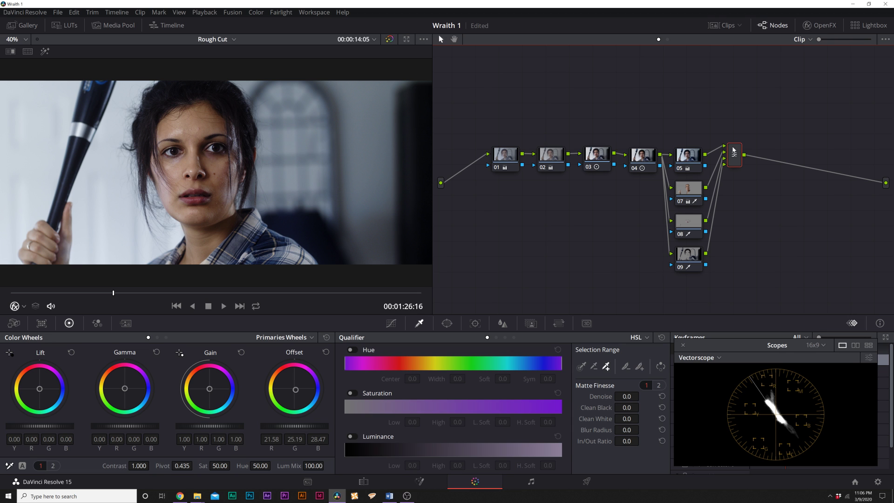
key(alt+k)
click(810, 23)
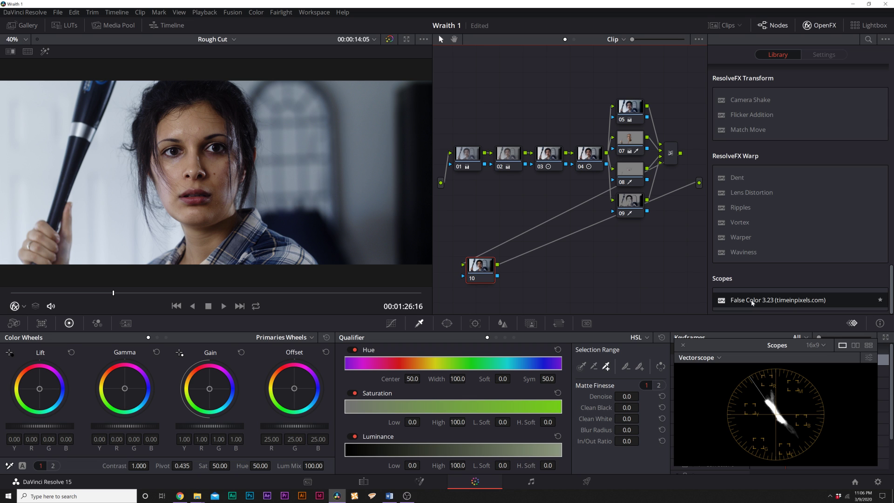
drag(752, 301, 479, 270)
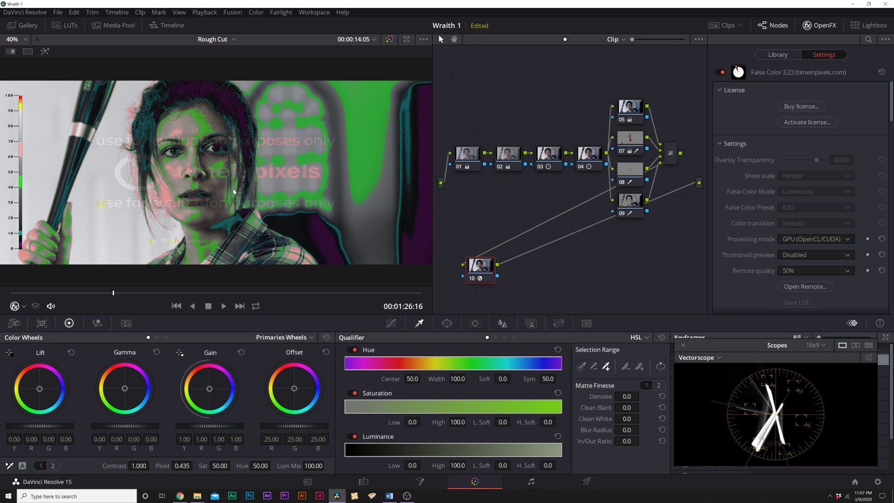
drag(484, 271, 629, 277)
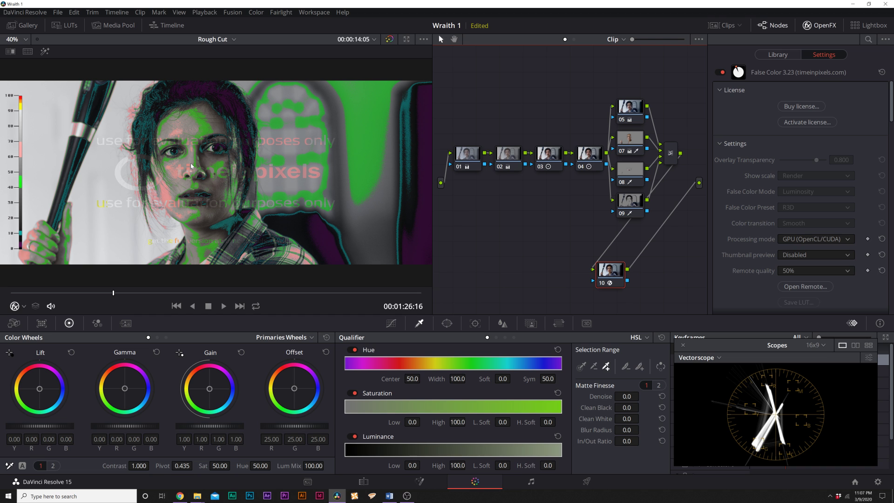
key(Delete)
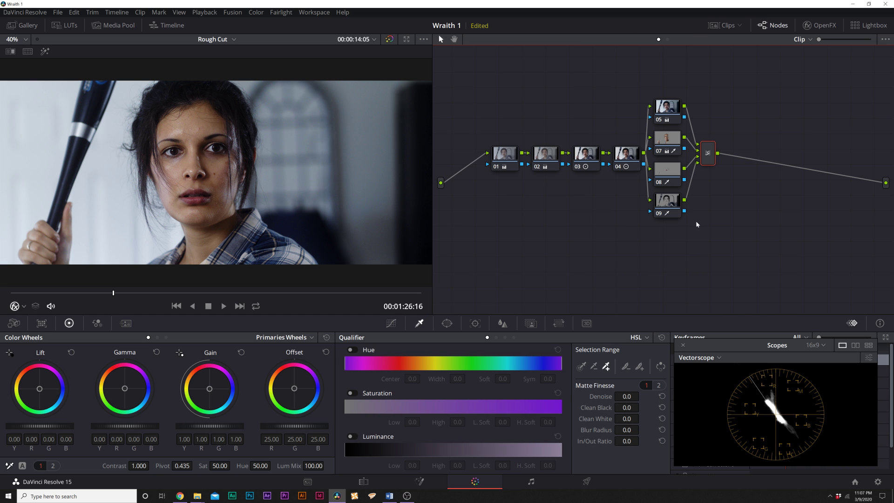
- On node 10, add a Lum vs Sat curve that zeroes saturation in deepest blacks and brightest highlights
key(ctrl+z)
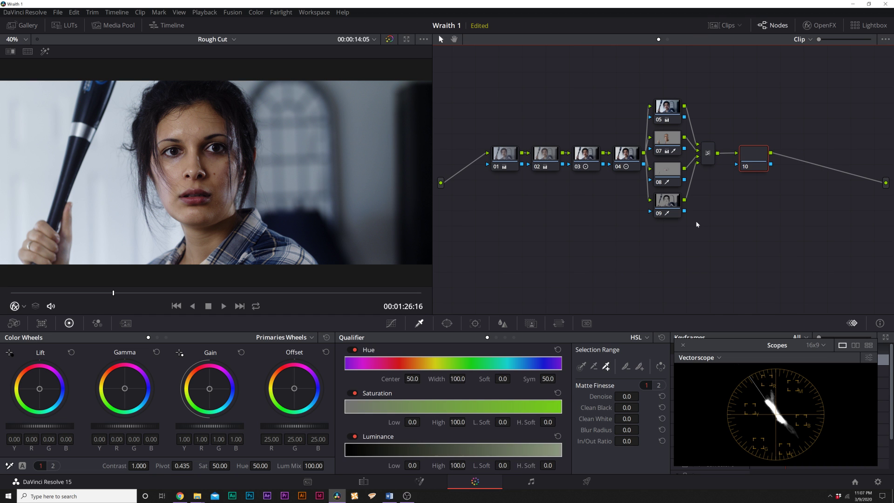
click(392, 325)
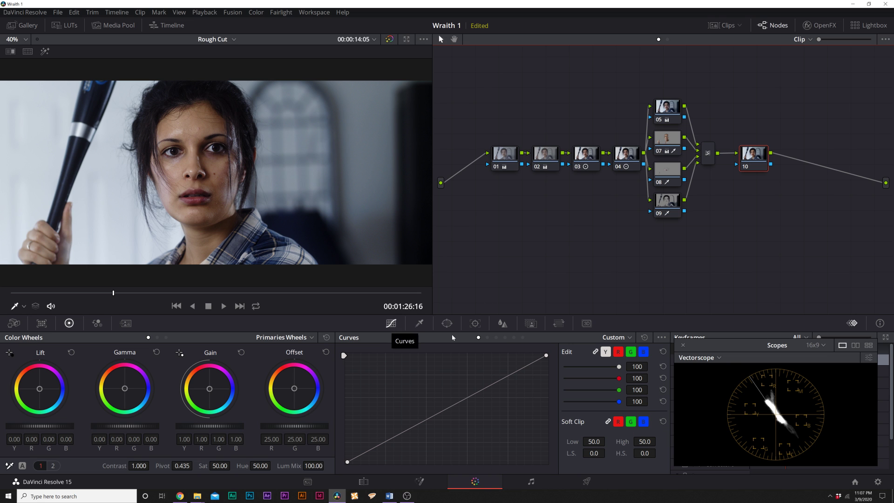
click(514, 338)
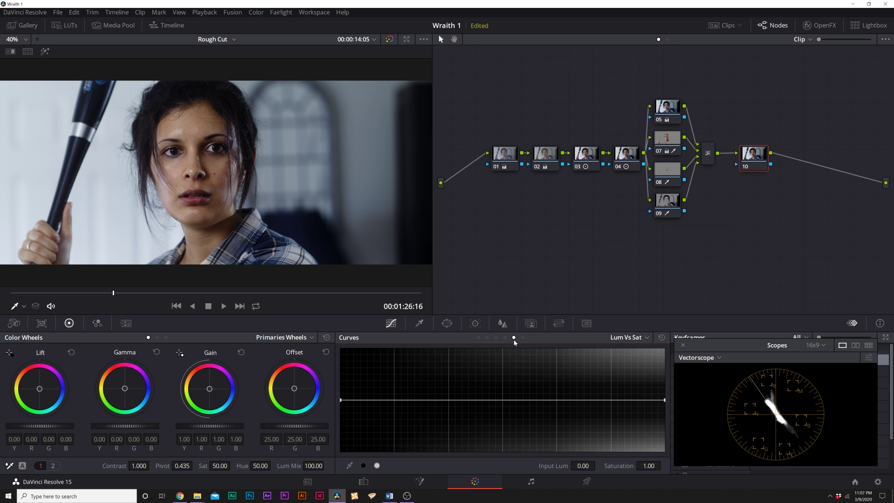
click(363, 465)
click(378, 466)
drag(342, 400, 343, 451)
drag(420, 402, 372, 401)
drag(662, 402, 664, 451)
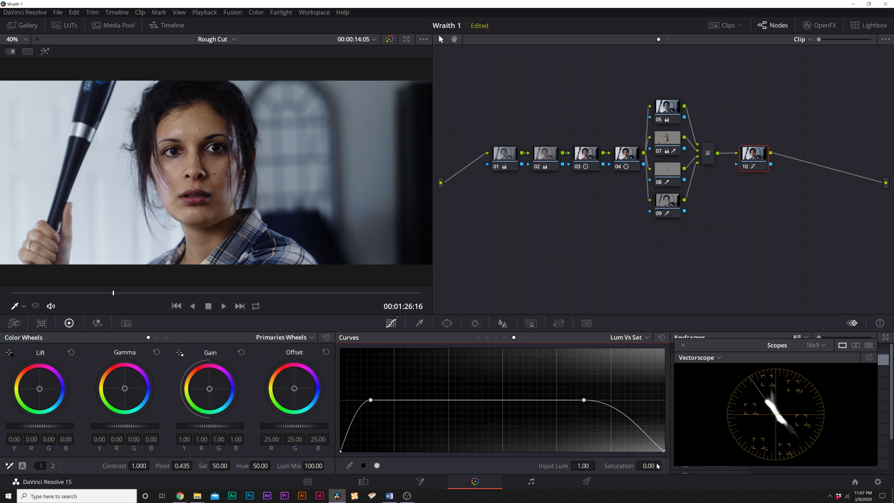
click(745, 168)
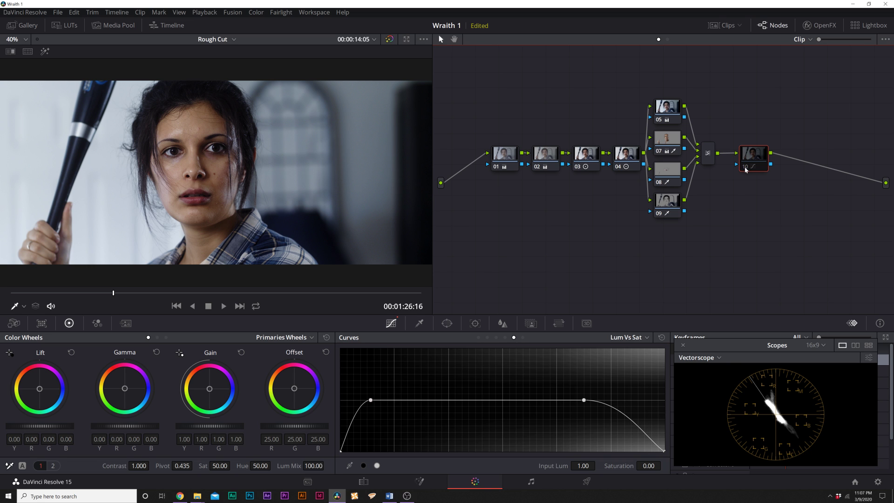
click(745, 168)
- Switch the scope from Vectorscope through Parade and Waveform to Histogram
click(697, 358)
click(706, 373)
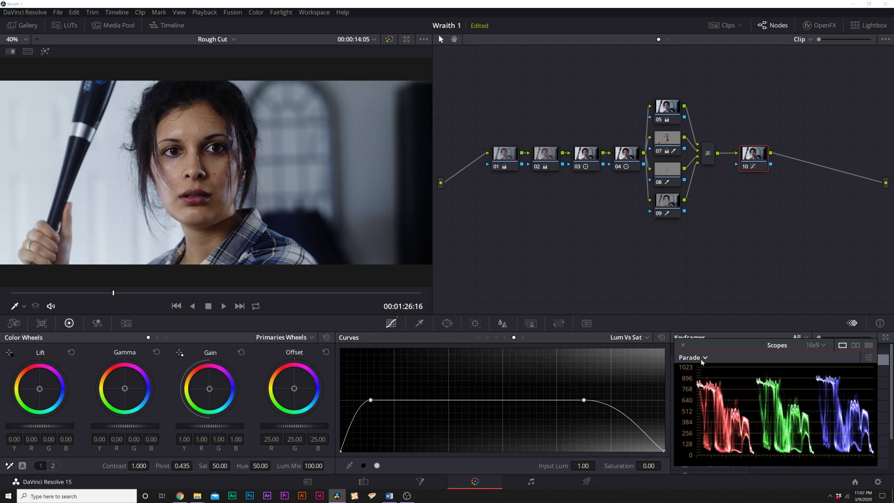
click(698, 357)
click(698, 383)
drag(741, 359, 727, 299)
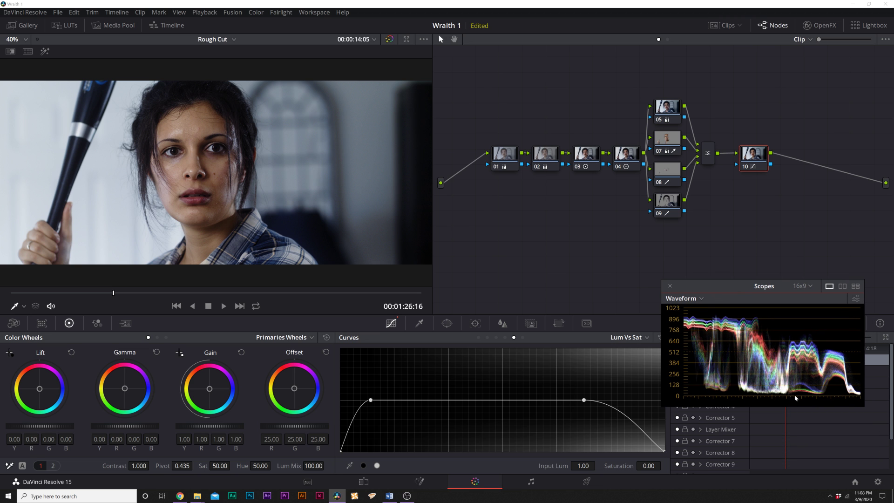
click(685, 301)
click(685, 341)
drag(727, 286, 743, 338)
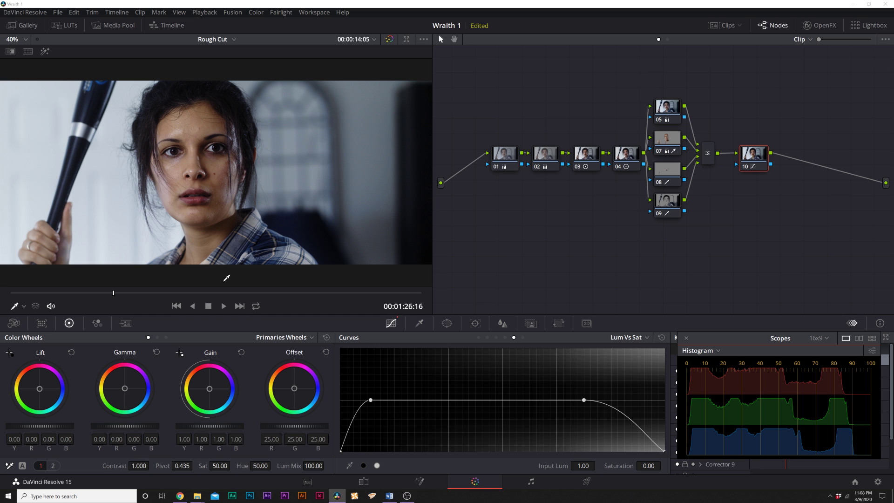
right_click(189, 182)
- Grab the grade as still 2.5.2 and apply it to clip 43 from the Gallery
click(211, 193)
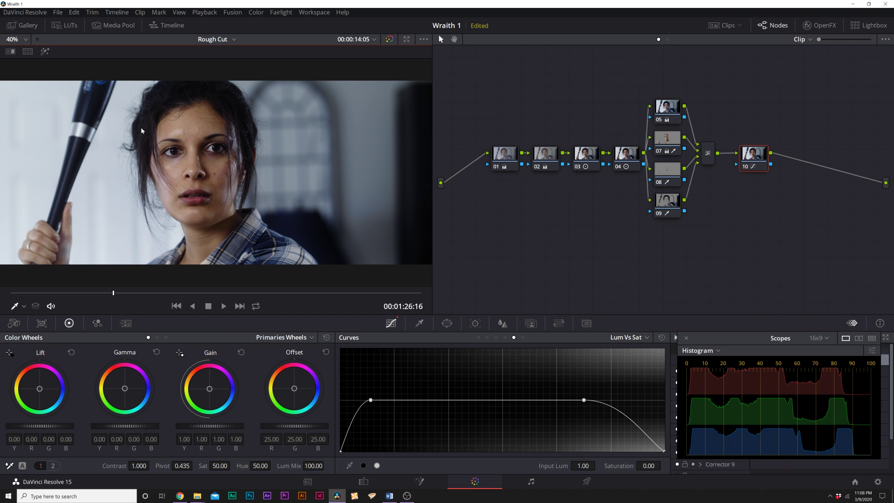
click(22, 25)
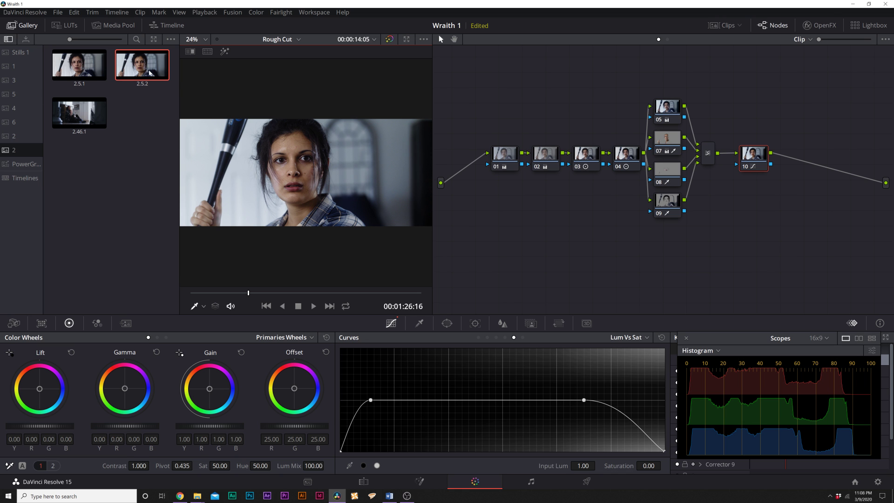
click(733, 26)
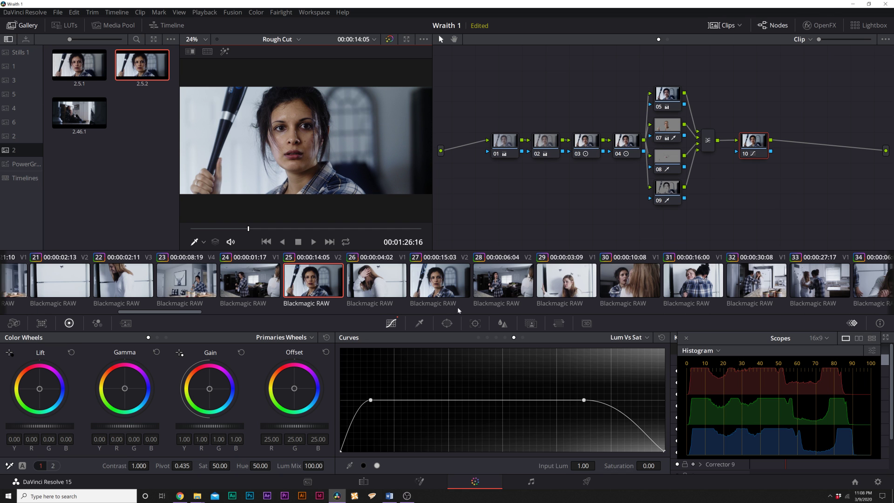
click(237, 229)
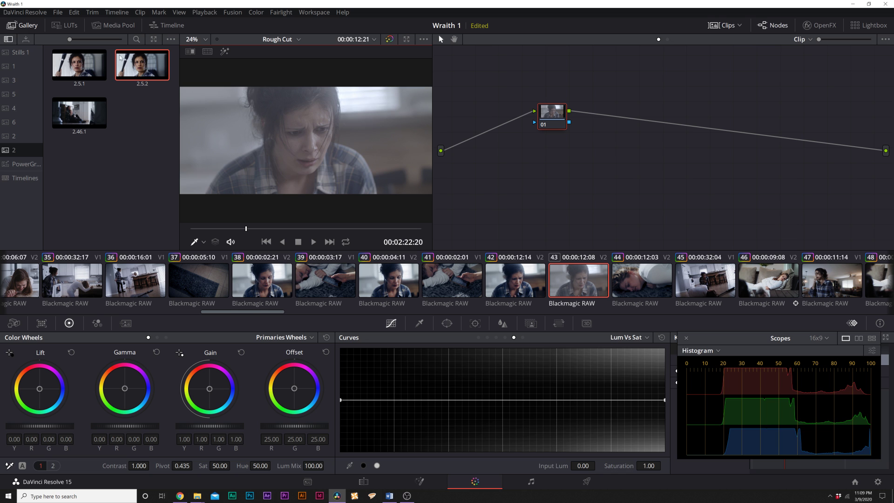
right_click(149, 61)
click(173, 88)
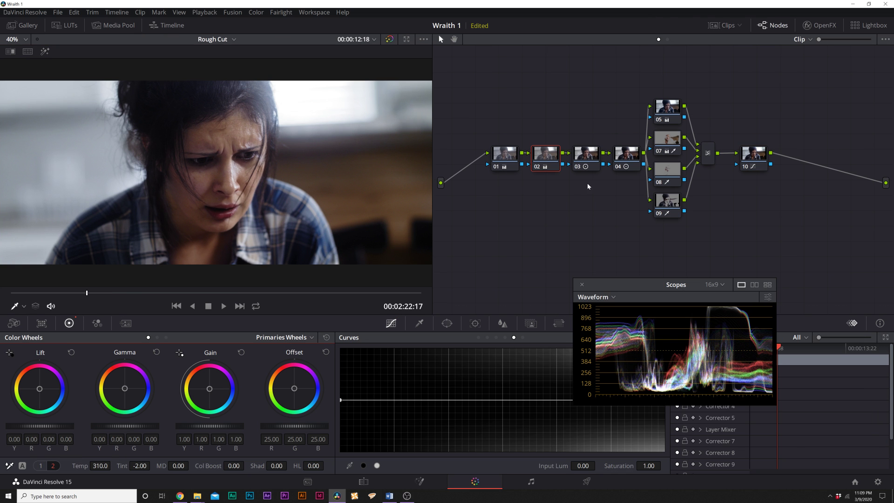
- Begin adjusting node 02's colour temperature on clip 43
click(583, 157)
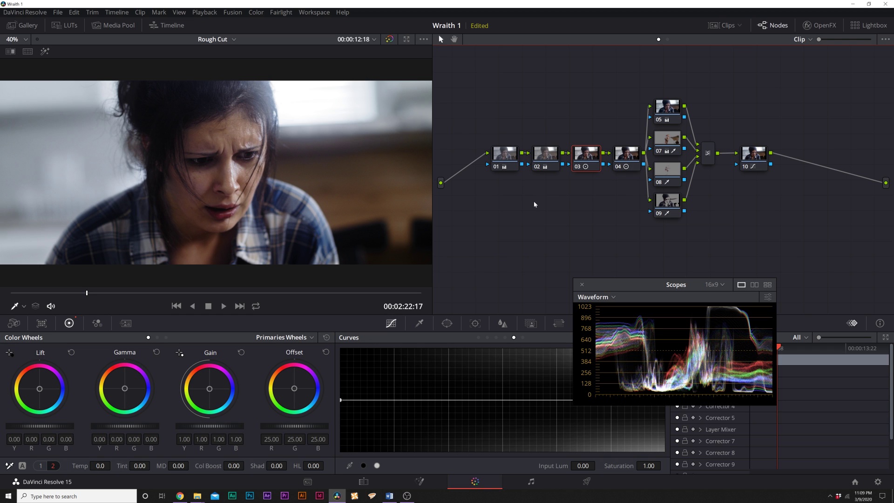
click(543, 160)
scroll(105, 465, down, 2)
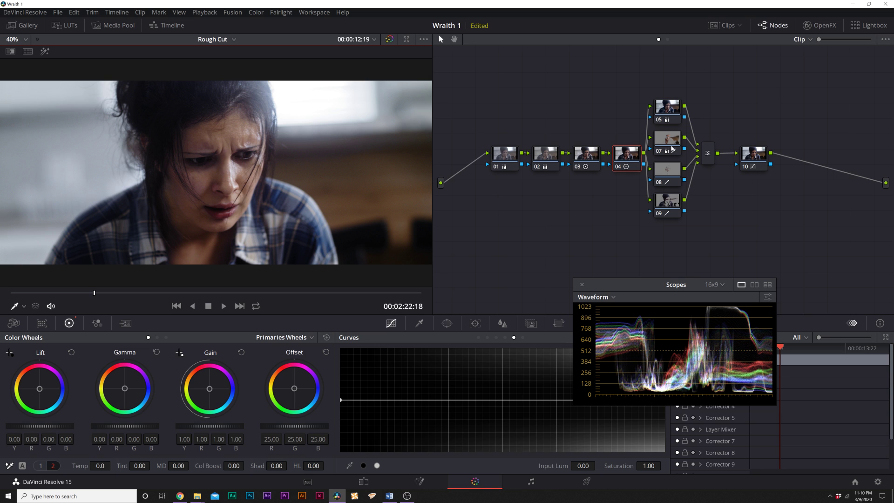
- Widen node 07's hue qualifier to Width 9.4 while viewing the highlighted matte
click(670, 143)
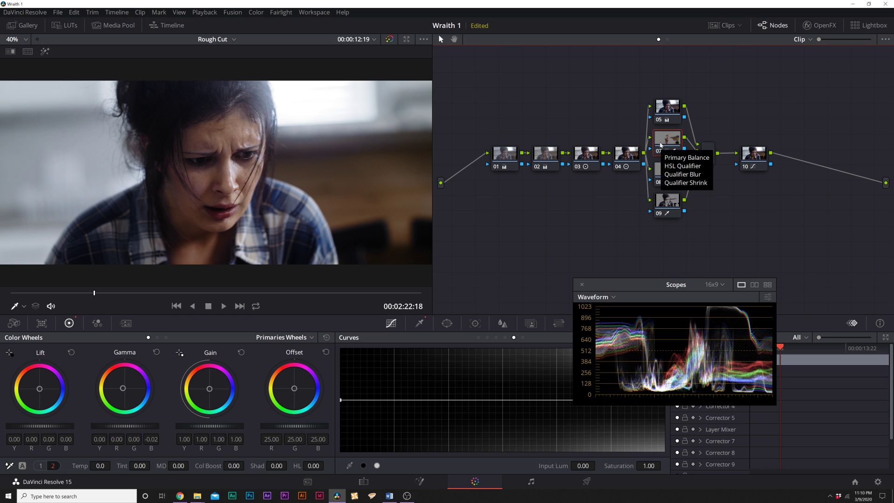
click(45, 51)
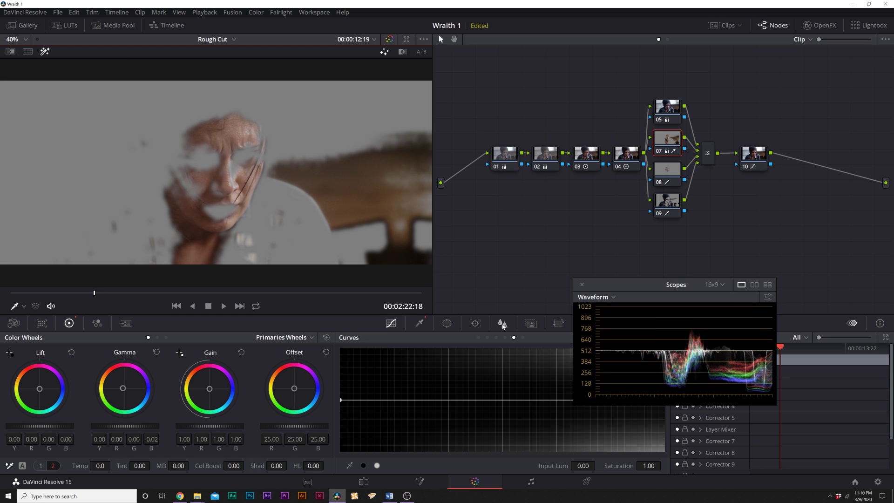
click(419, 322)
drag(627, 285, 768, 239)
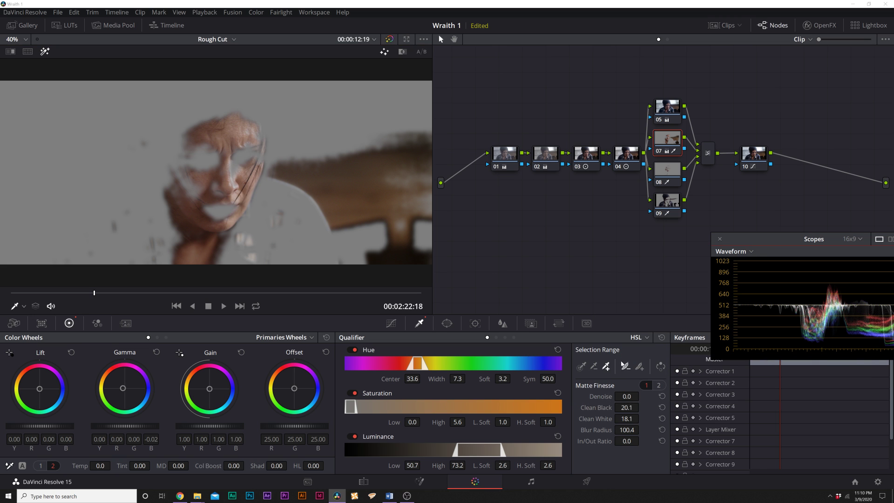
click(196, 182)
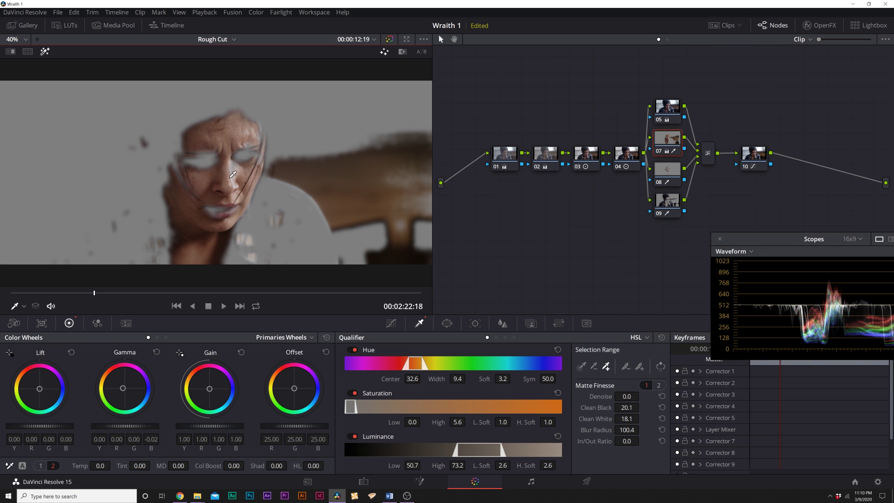
- Set node 02's colour temperature to 350
click(540, 156)
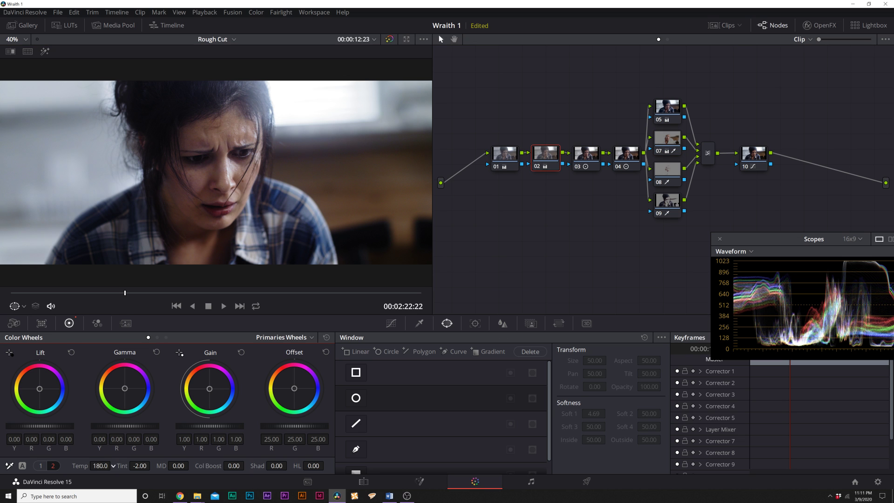
scroll(107, 465, down, 3)
scroll(113, 465, down, 3)
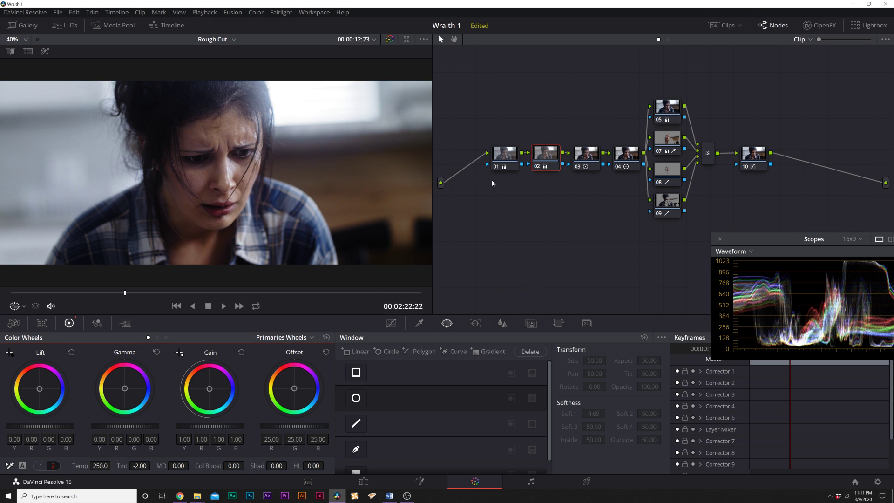
scroll(107, 463, up, 10)
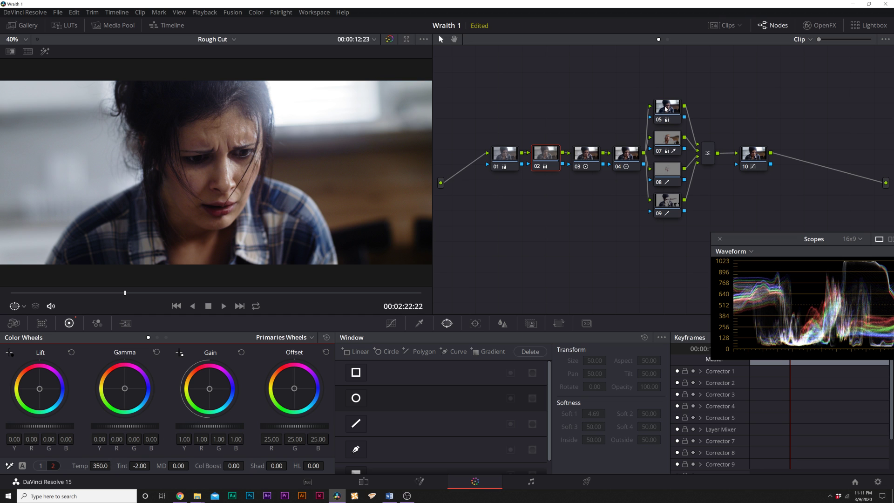
- Check node 05, then marquee-select nodes 01 and 02 together
click(666, 109)
drag(505, 202, 587, 163)
drag(535, 193, 484, 154)
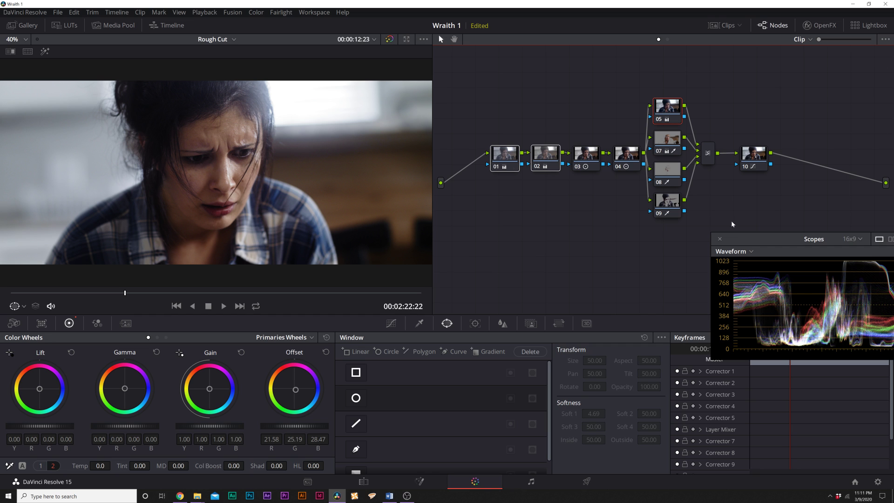
drag(748, 239, 521, 243)
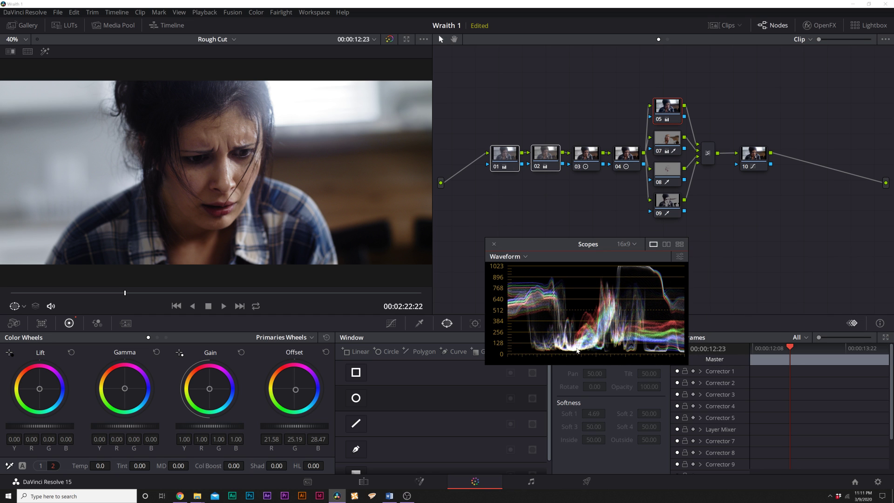
click(625, 158)
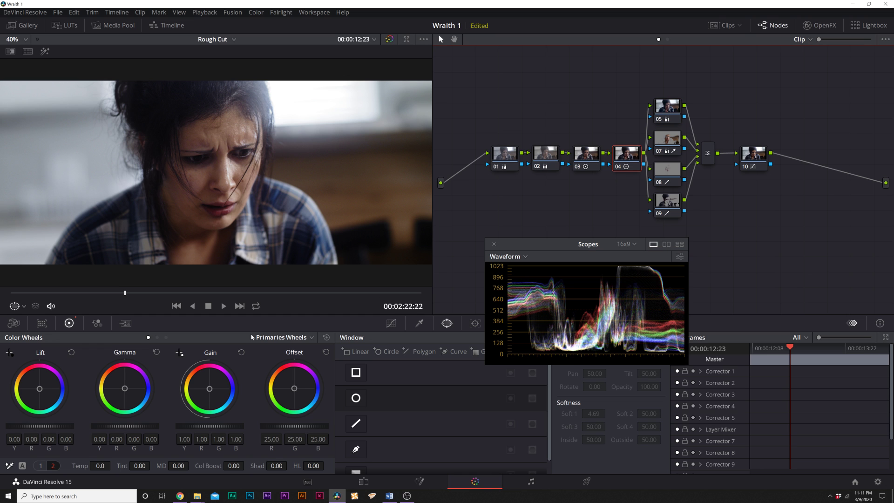
- Lower node 04's Log Highlight wheel to -0.12, then review nodes 08 and 07
click(166, 339)
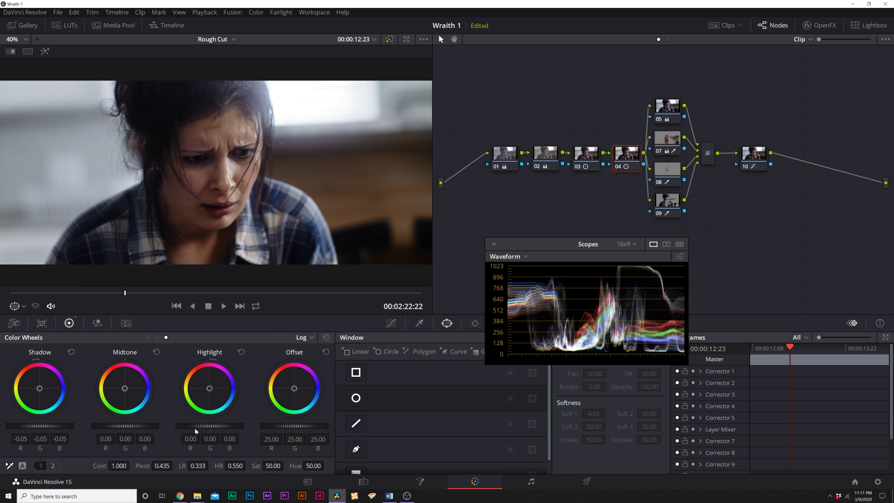
drag(209, 426, 191, 425)
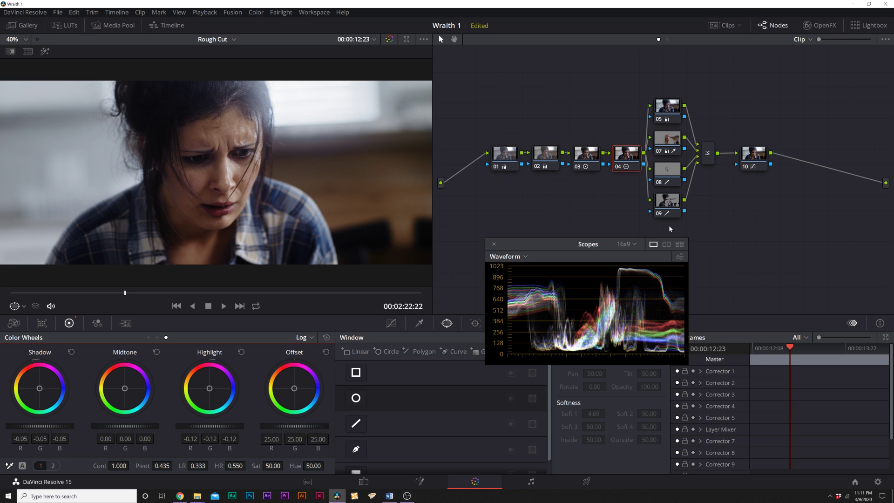
click(666, 168)
click(663, 139)
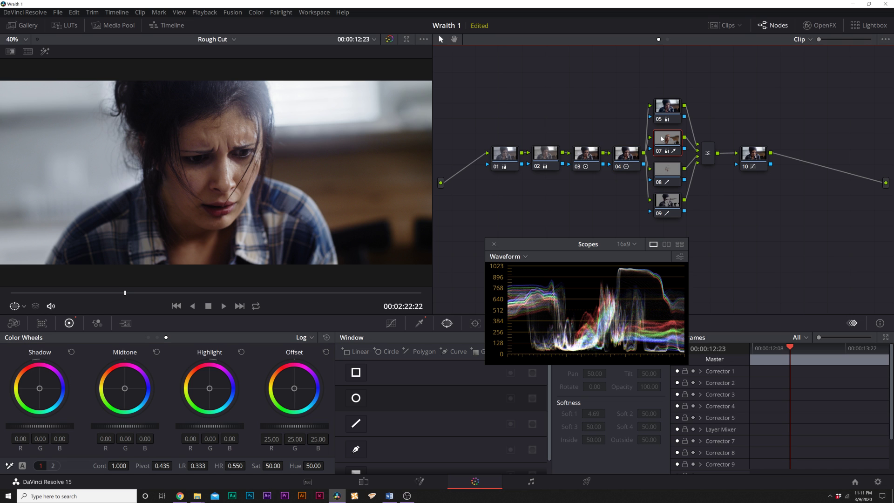